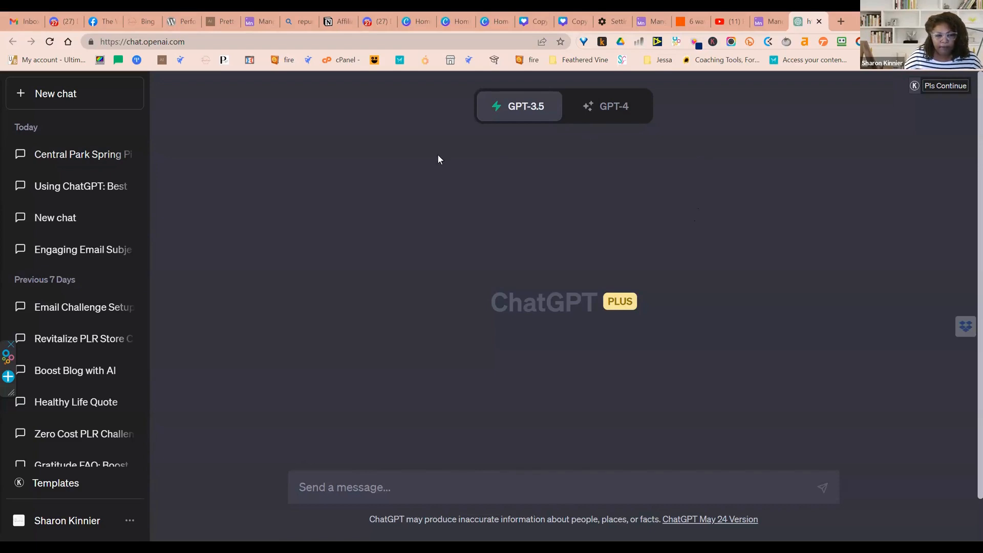
pyautogui.scroll(-1, 438, 163)
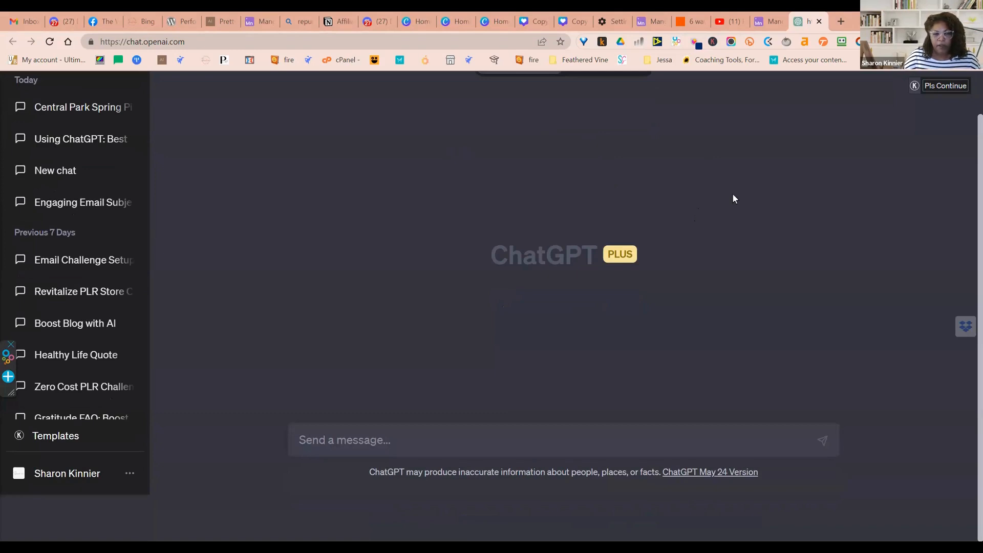
pyautogui.scroll(1, 734, 199)
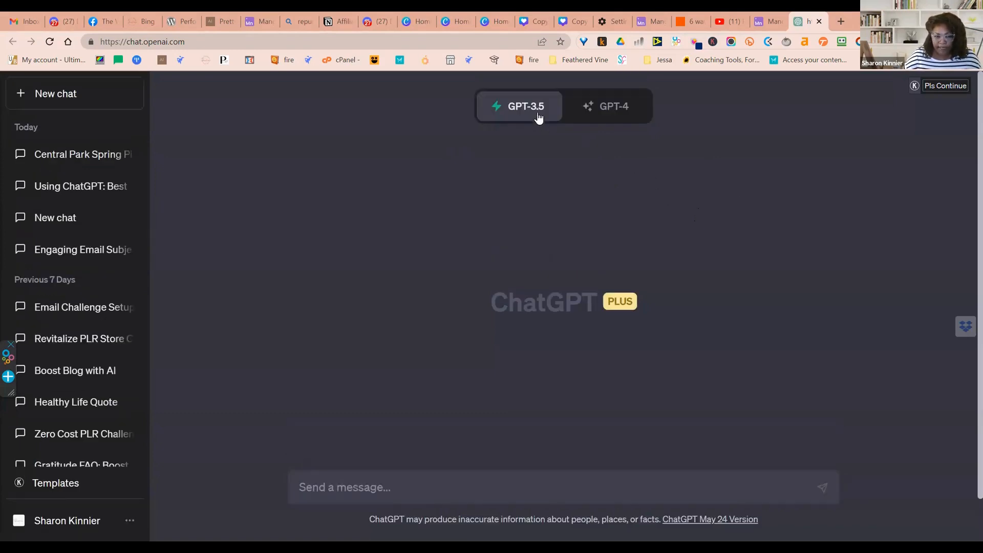
pyautogui.moveTo(536, 113)
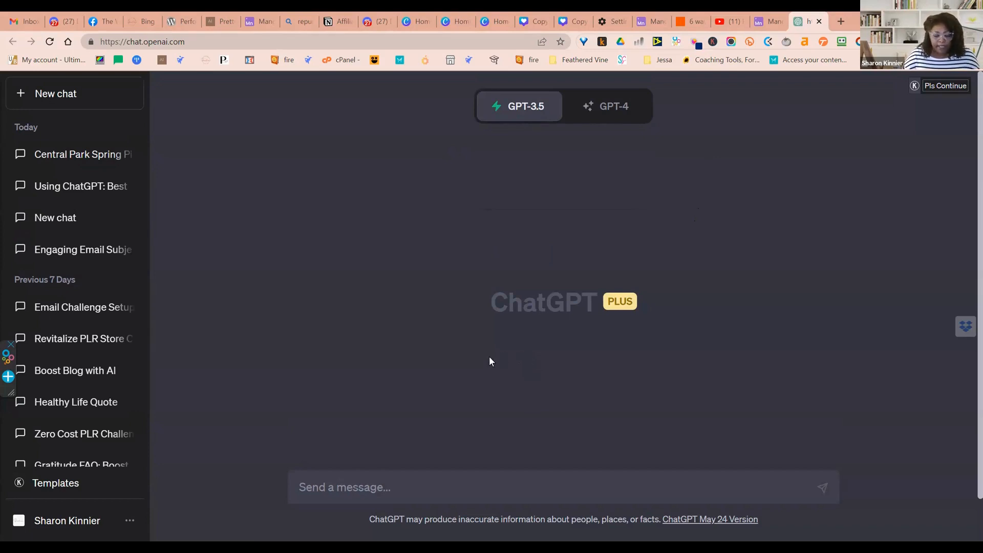
# Review the beta features and data controls in the account settings, checking the Browse with Bing and Plugins options
pyautogui.click(136, 527)
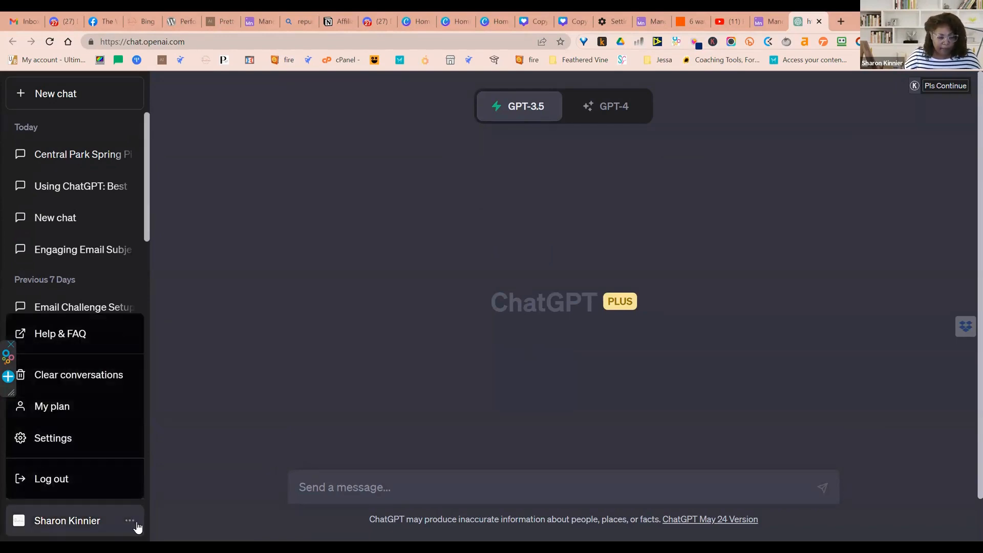
pyautogui.click(105, 448)
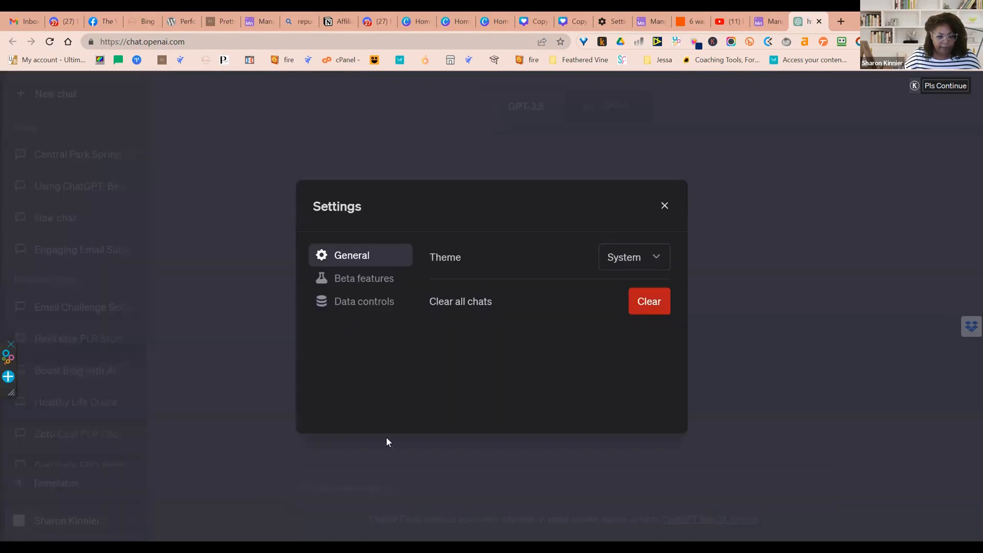
pyautogui.click(364, 282)
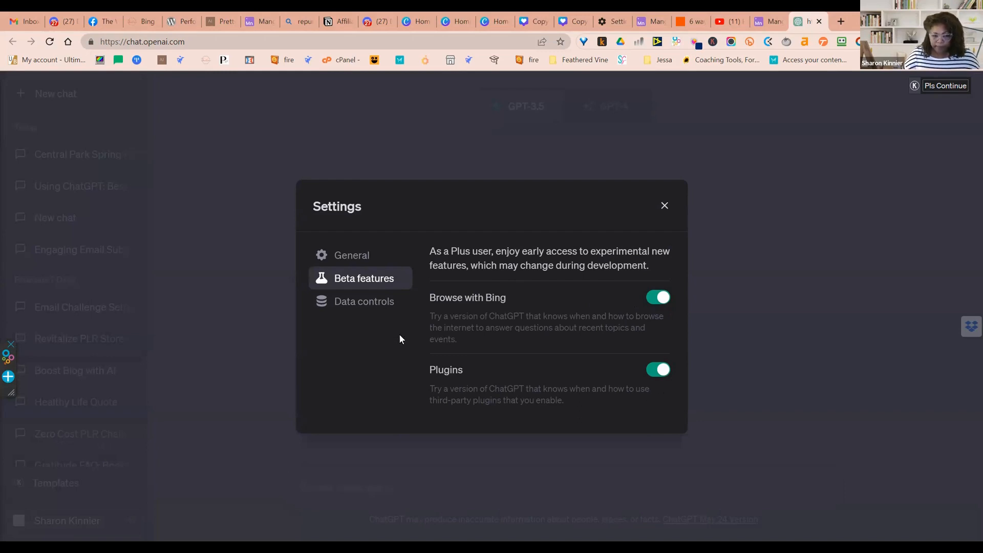
pyautogui.click(354, 311)
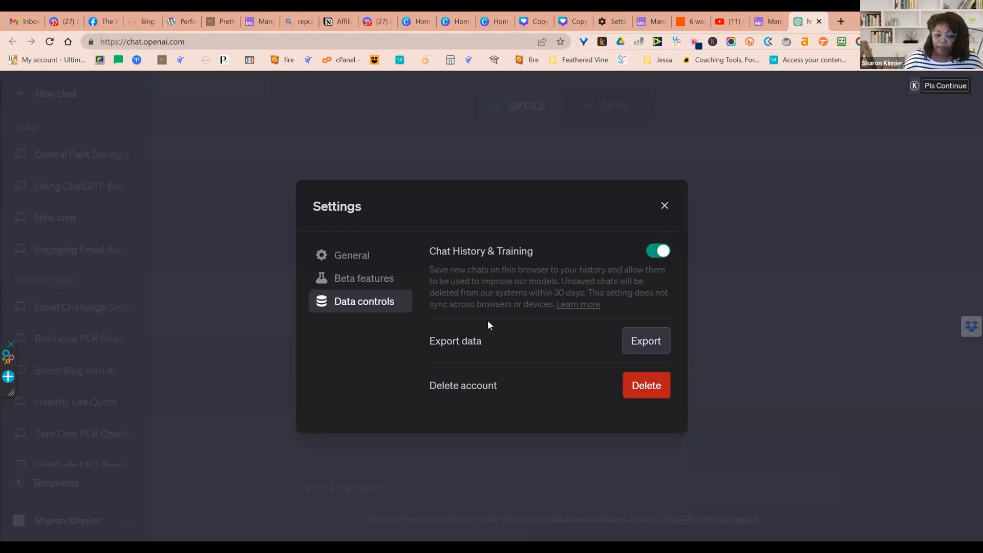
pyautogui.click(352, 287)
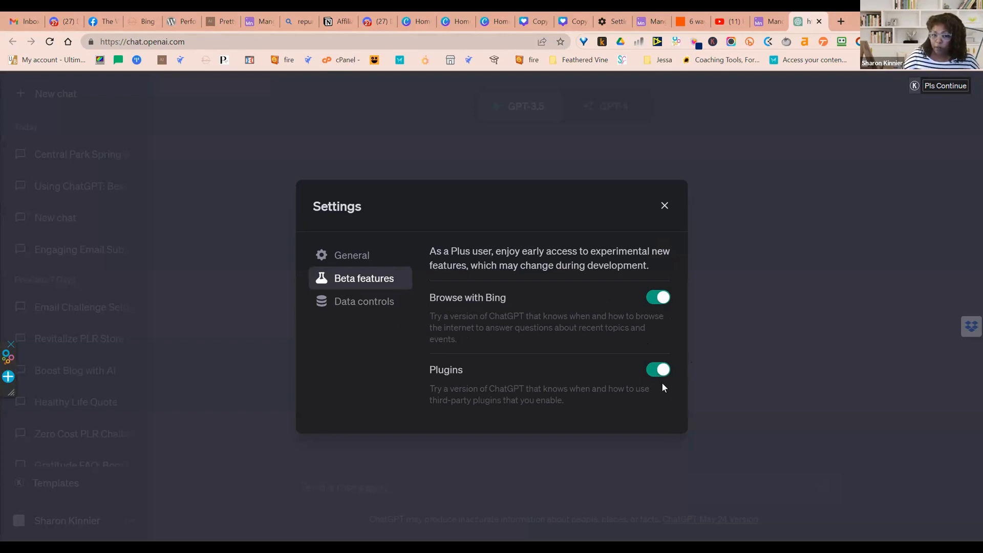
pyautogui.click(665, 205)
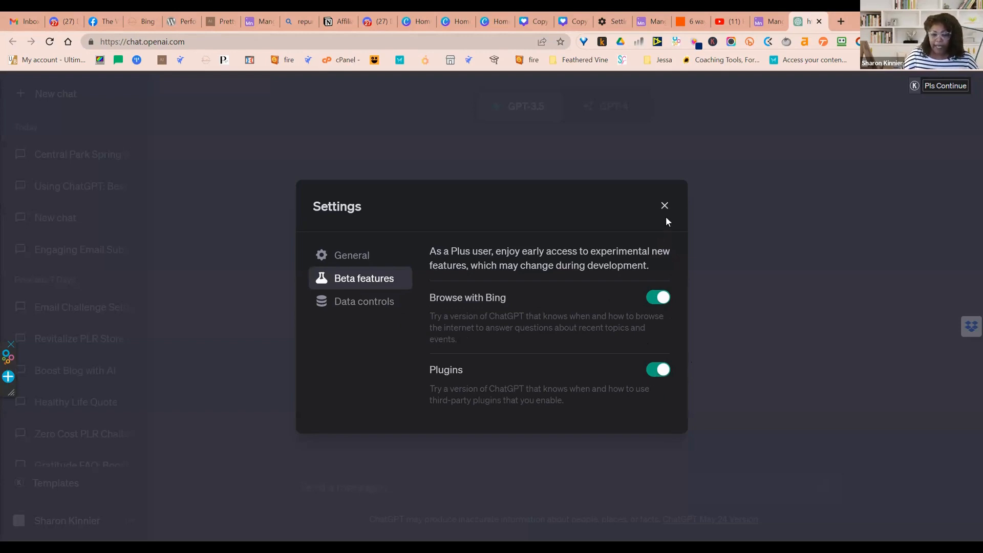
# Switch the new chat's model to GPT-4 with the Browse with Bing beta mode
pyautogui.click(617, 115)
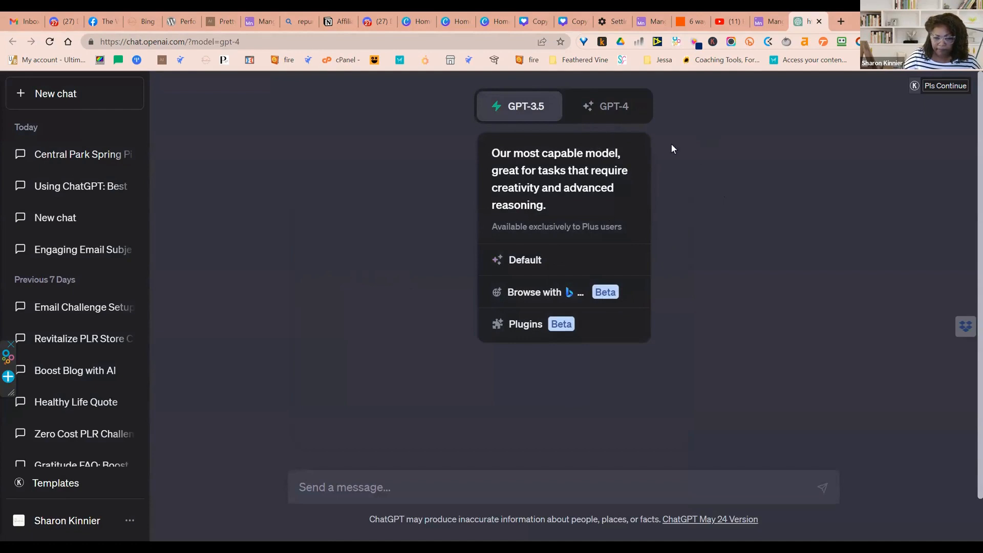
pyautogui.rightClick(615, 119)
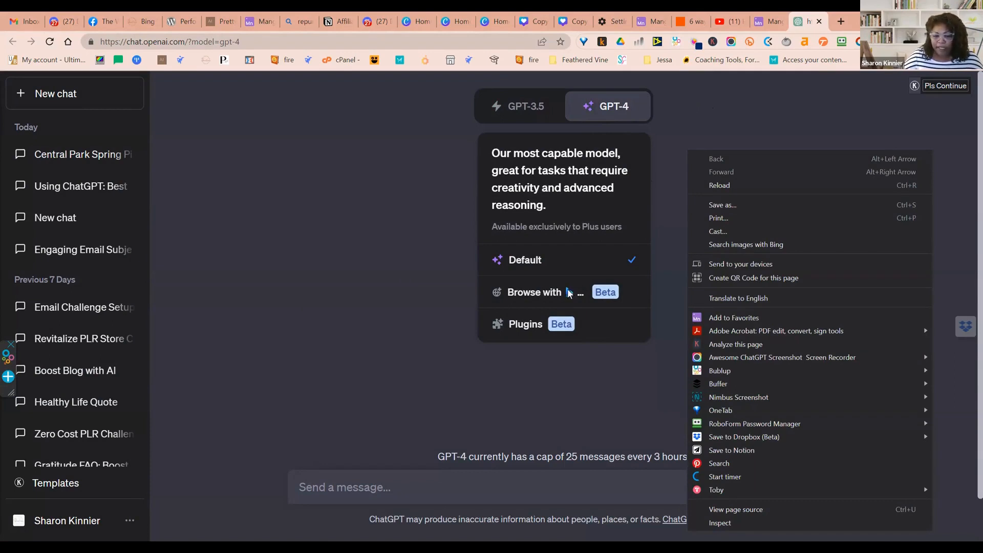
pyautogui.click(604, 296)
pyautogui.click(605, 296)
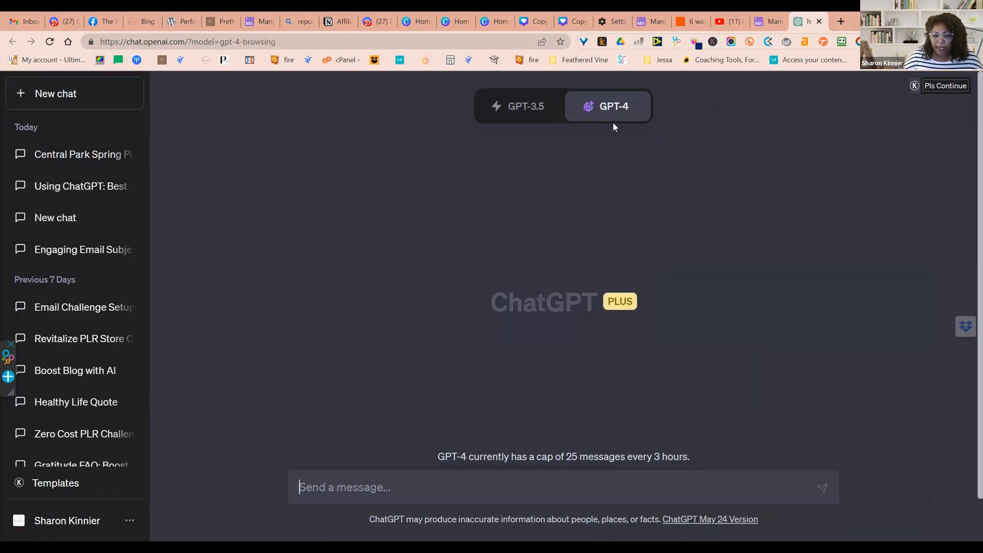
# Set GPT-4 to the Plugins beta mode and enable the Photorealistic plugin for the chat
pyautogui.moveTo(615, 113)
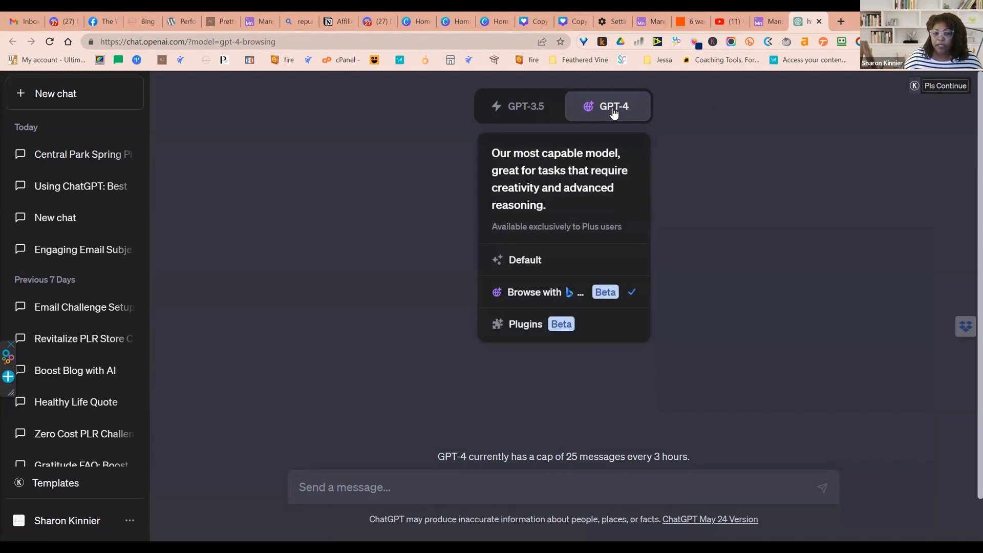
pyautogui.click(587, 323)
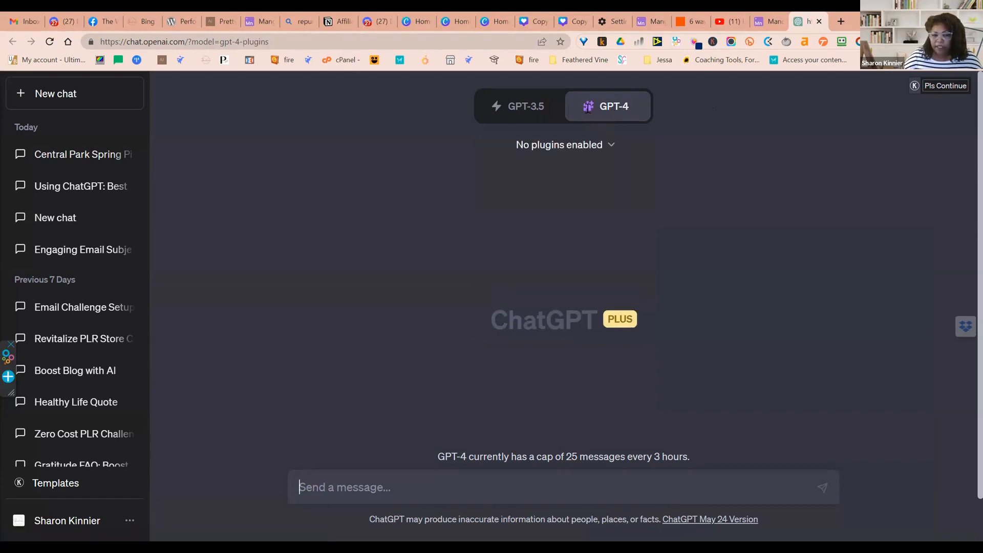
pyautogui.moveTo(589, 119)
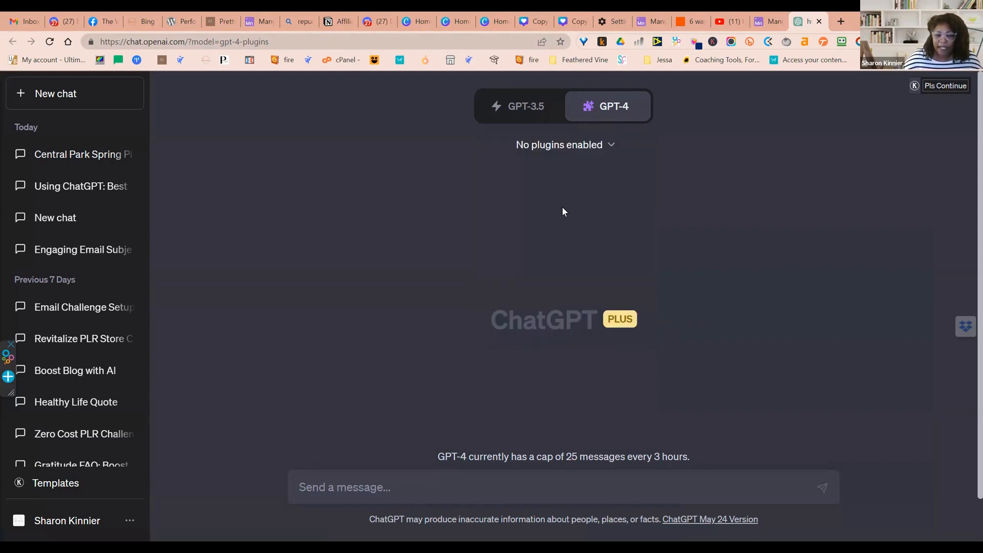
pyautogui.click(612, 149)
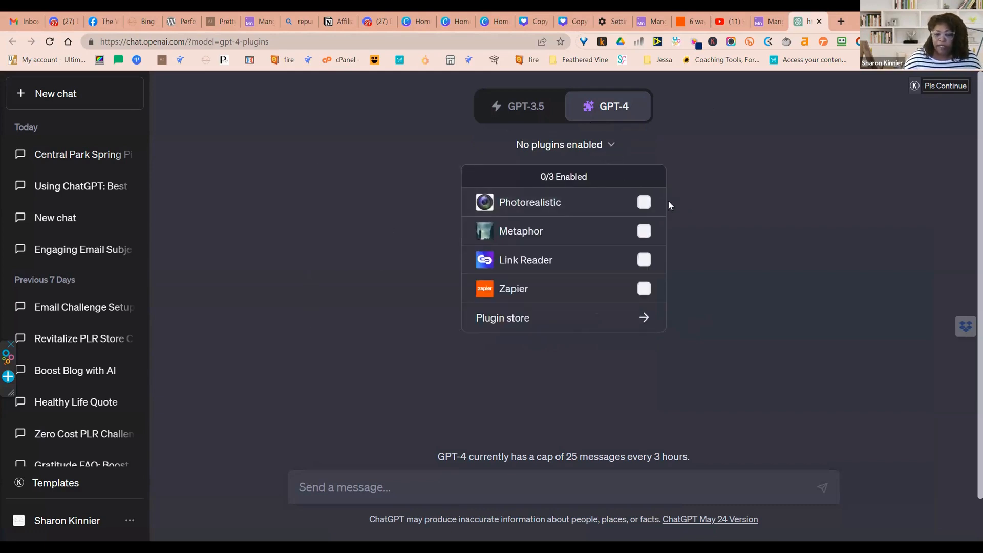
pyautogui.click(646, 203)
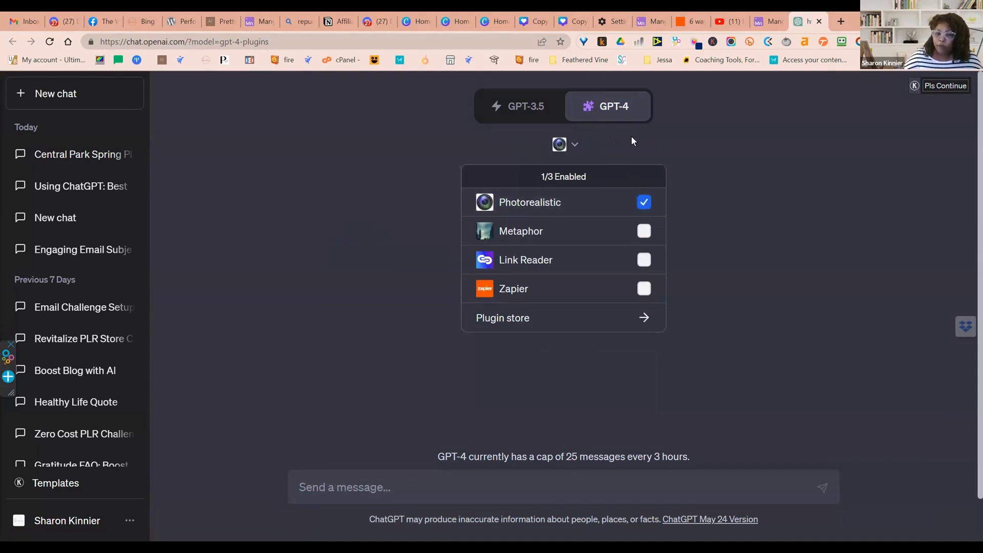
# Look through both pages of popular plugins in the plugin store, and enable the Zapier plugin for the chat
pyautogui.click(523, 320)
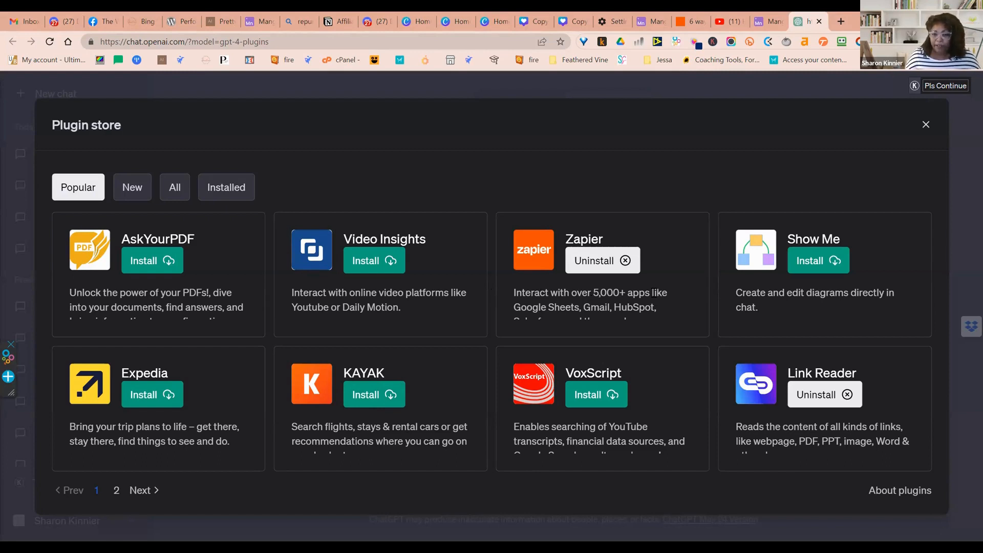
pyautogui.click(145, 491)
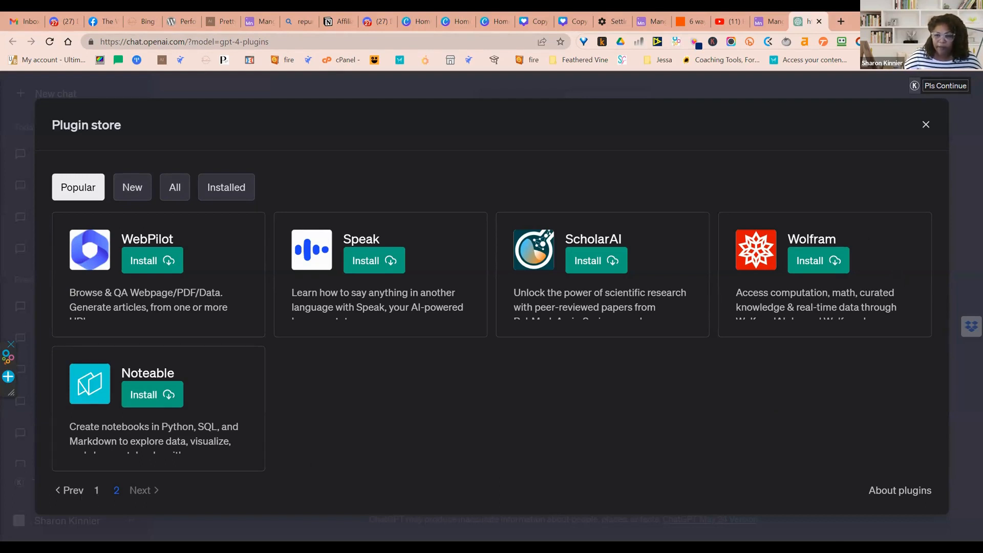
pyautogui.click(926, 125)
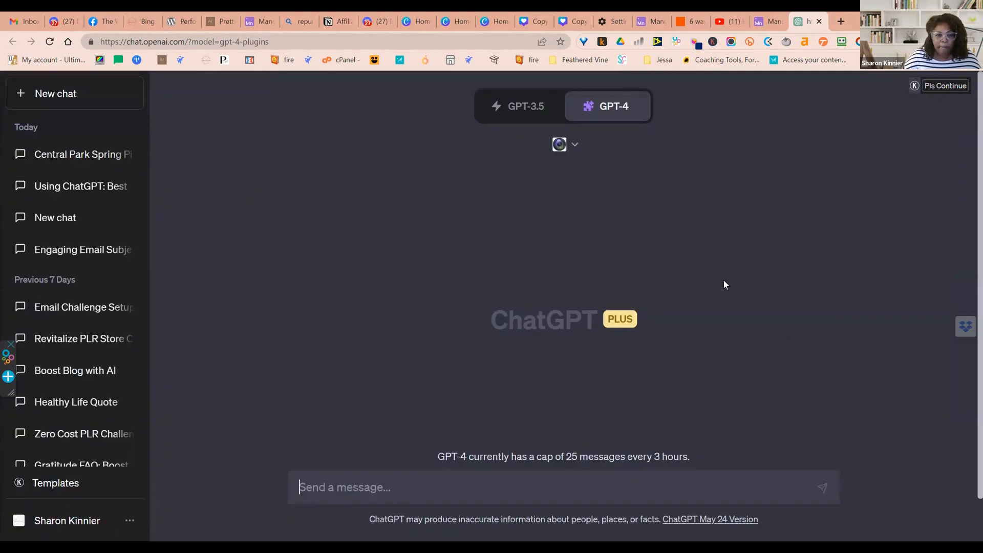
pyautogui.click(575, 146)
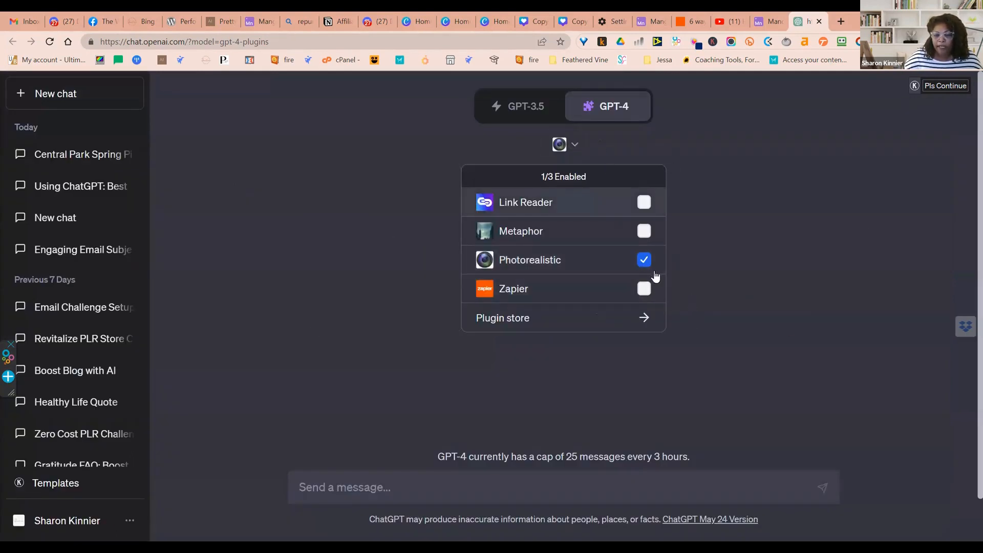
pyautogui.click(643, 289)
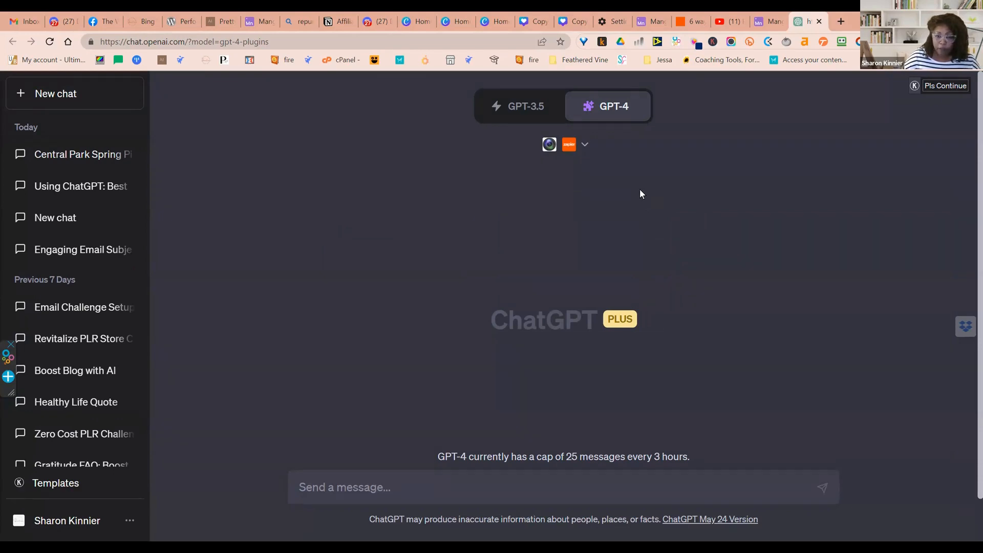
# Begin the chat message with "I need a prompt for a picture of a picnic in central park"
pyautogui.click(574, 483)
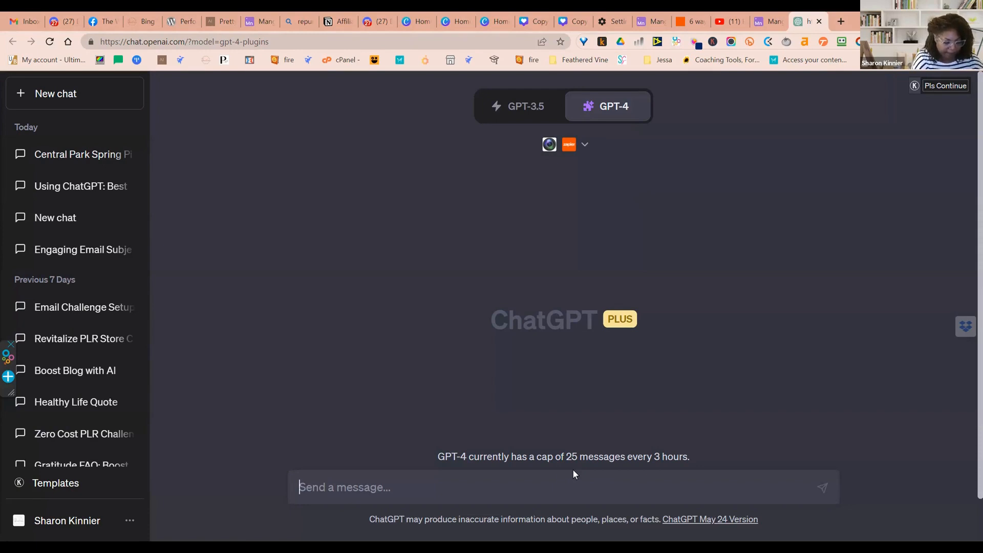
pyautogui.write('I need a prompt ')
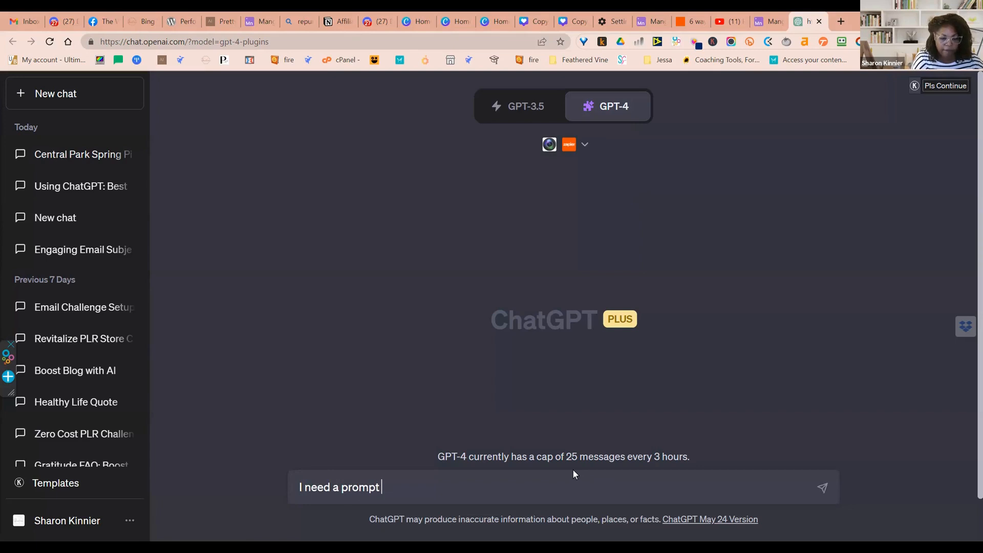
pyautogui.write('fofor')
pyautogui.press('BackSpace')
pyautogui.press('BackSpace')
pyautogui.press('BackSpace')
pyautogui.write('r ')
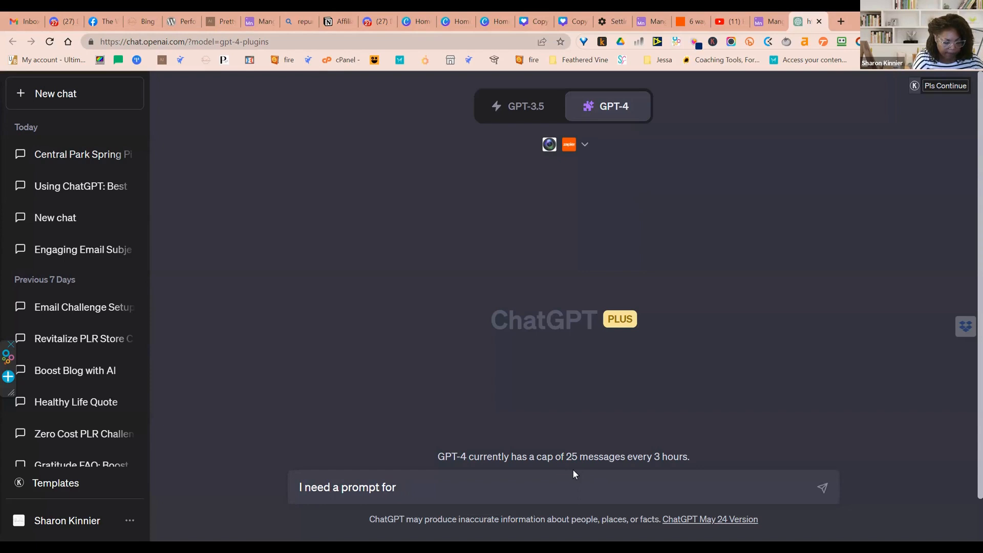
pyautogui.write('a picture')
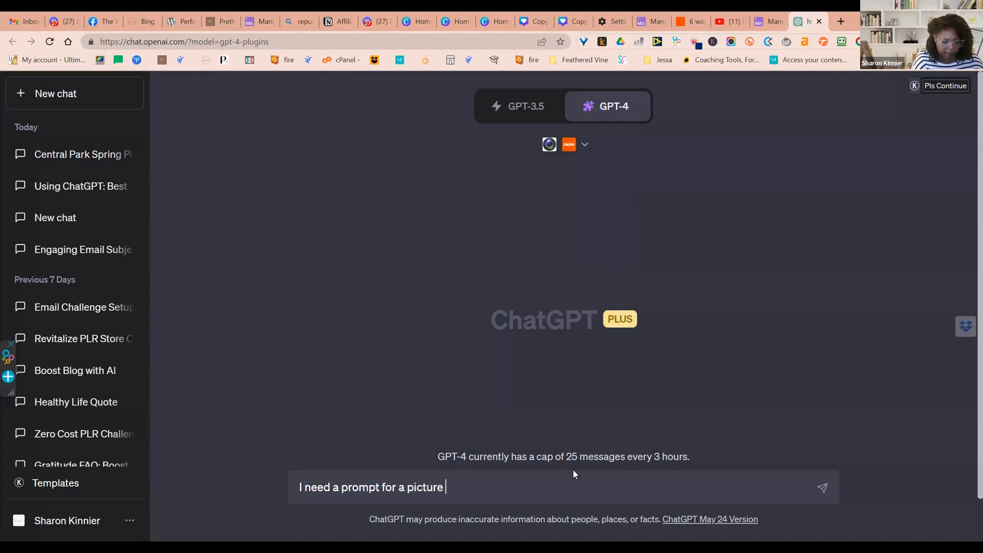
pyautogui.write(' of a pic')
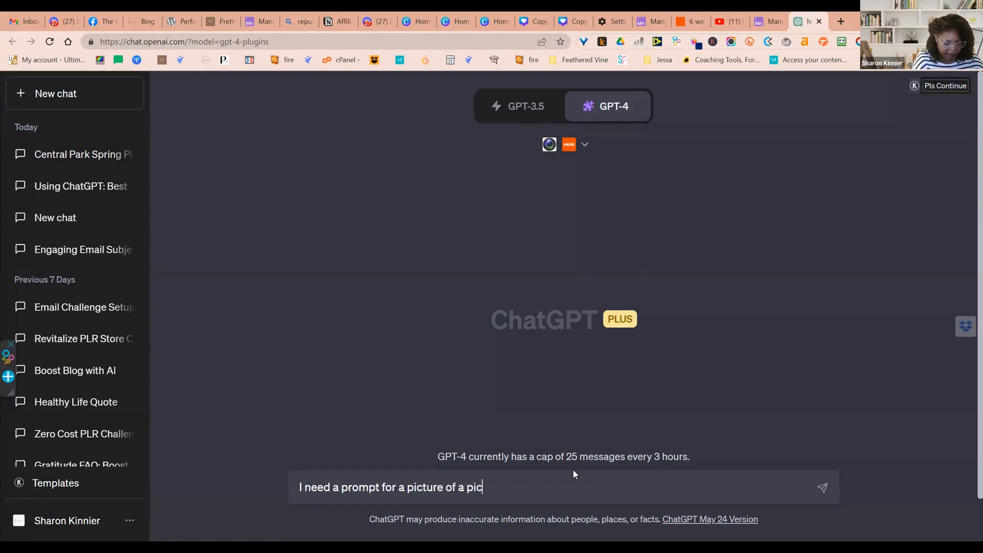
pyautogui.write('nic in ce')
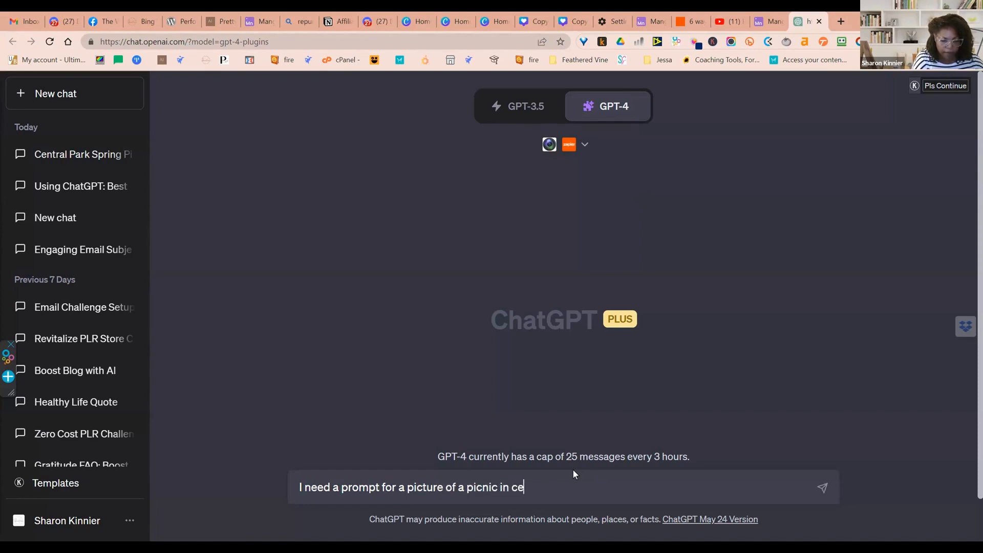
pyautogui.write('ntral ')
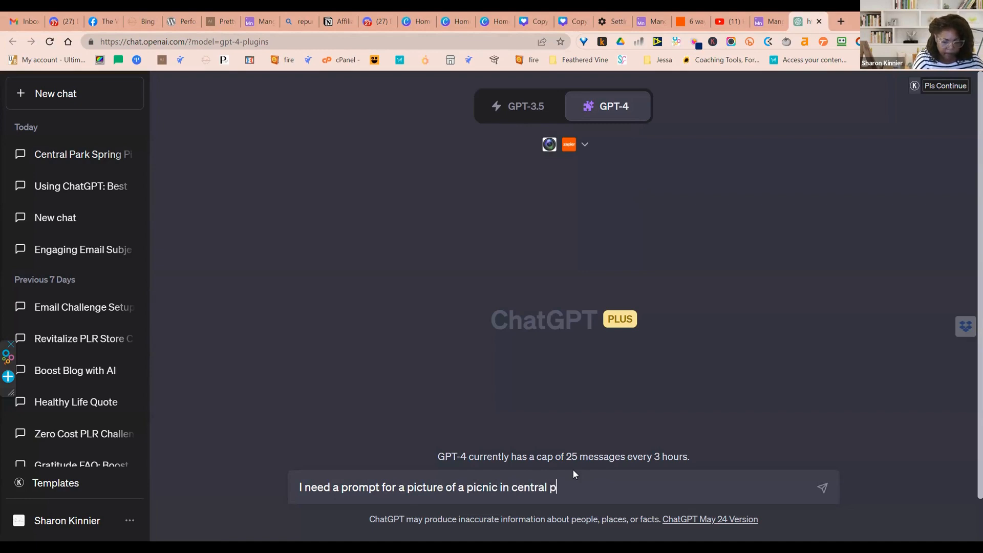
pyautogui.write('park')
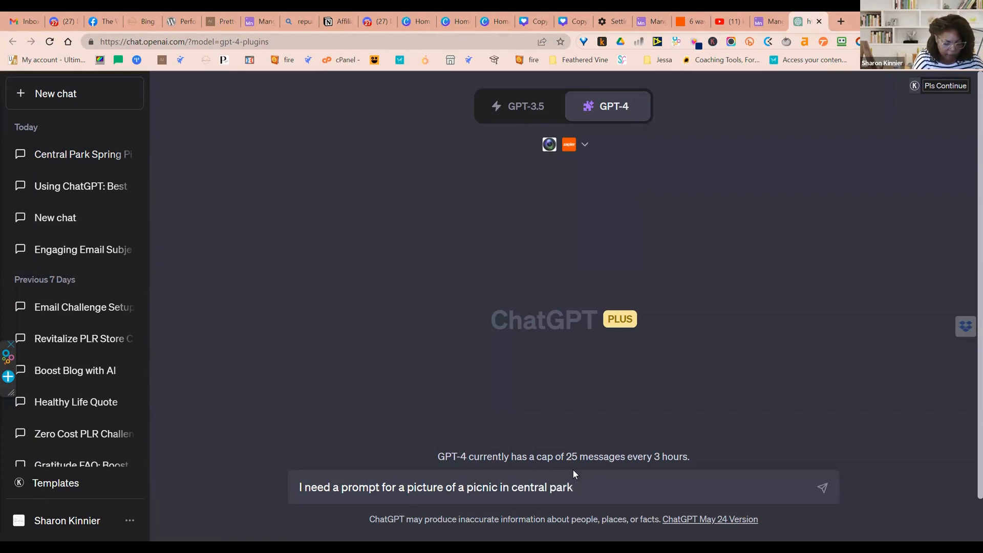
pyautogui.write(' during the summe')
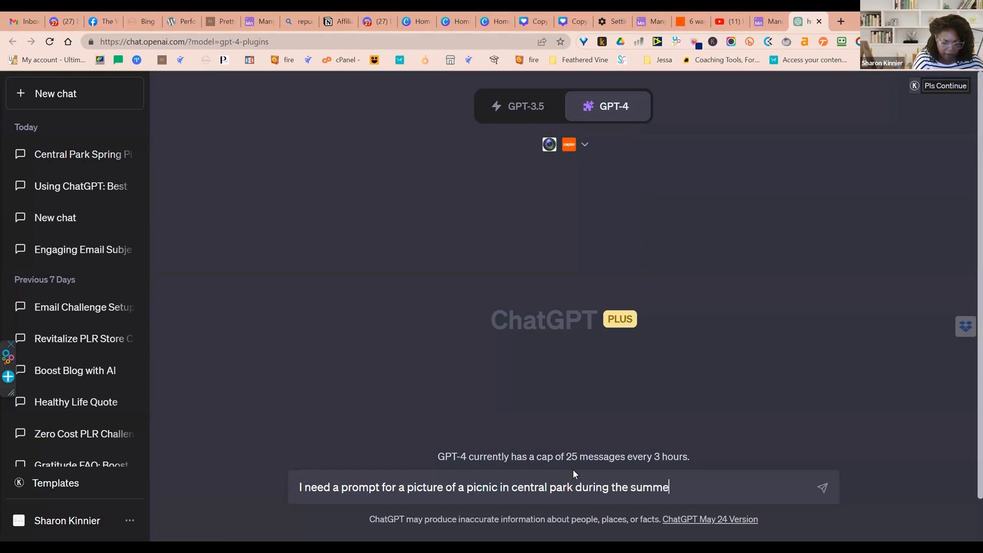
pyautogui.write('r,')
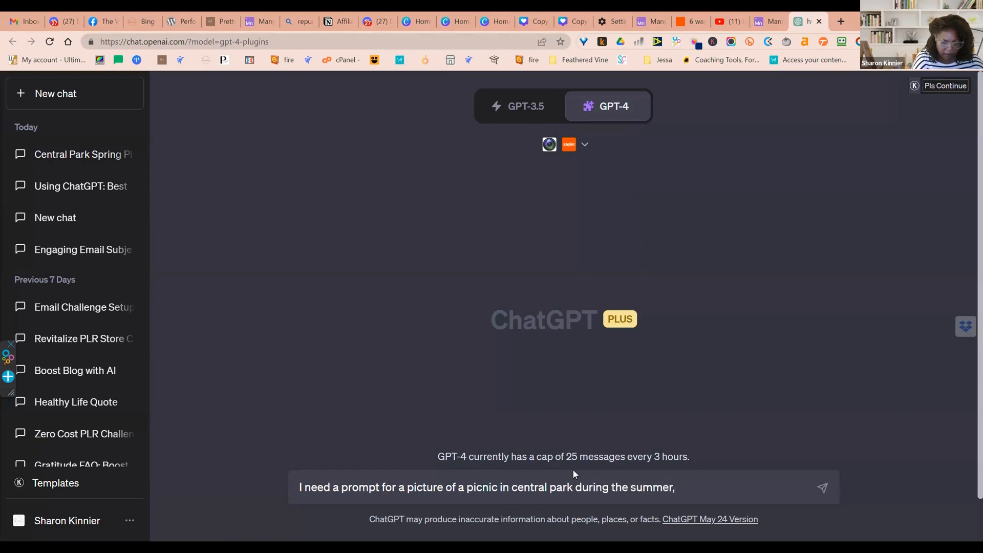
pyautogui.write(' afternoon')
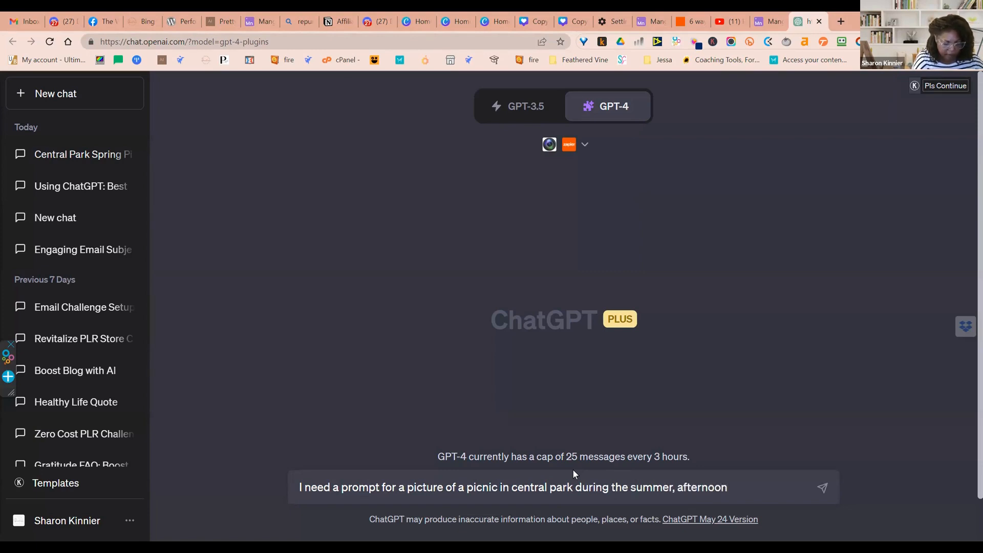
pyautogui.write(', by the lake')
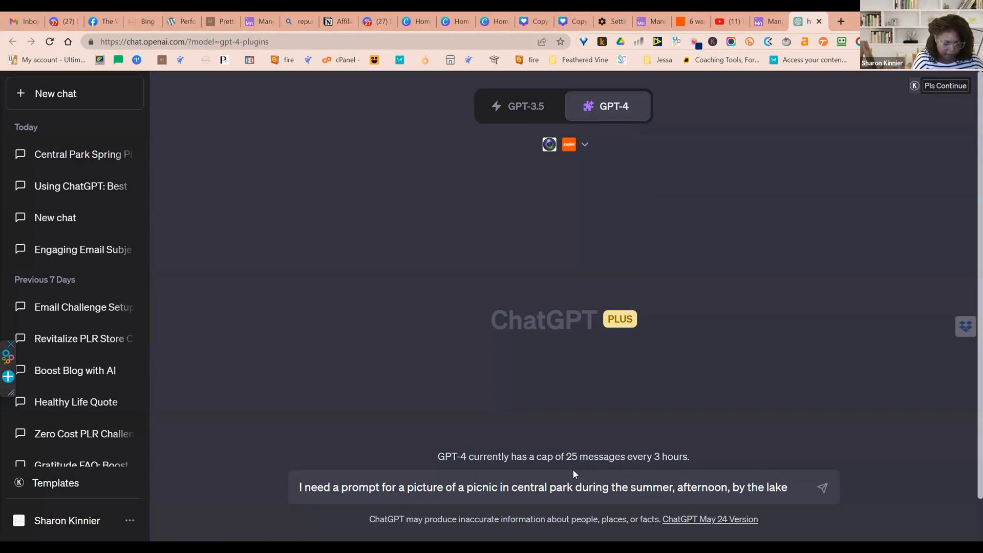
# Complete the message with "during the summer, afternoon, by the lake, flowers and blooming trees" and send it
pyautogui.write(', b')
pyautogui.press('BackSpace')
pyautogui.write('flowers and ')
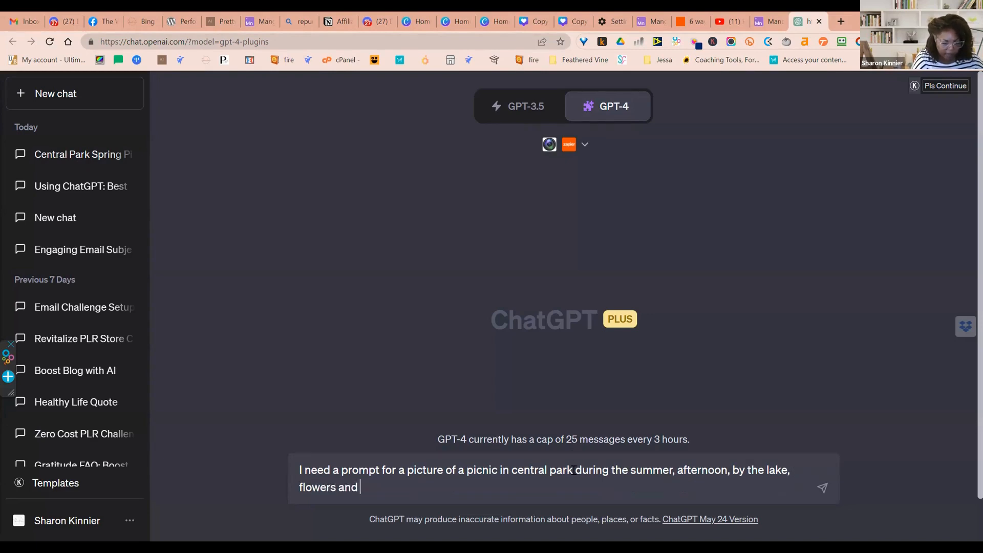
pyautogui.write('blooming ')
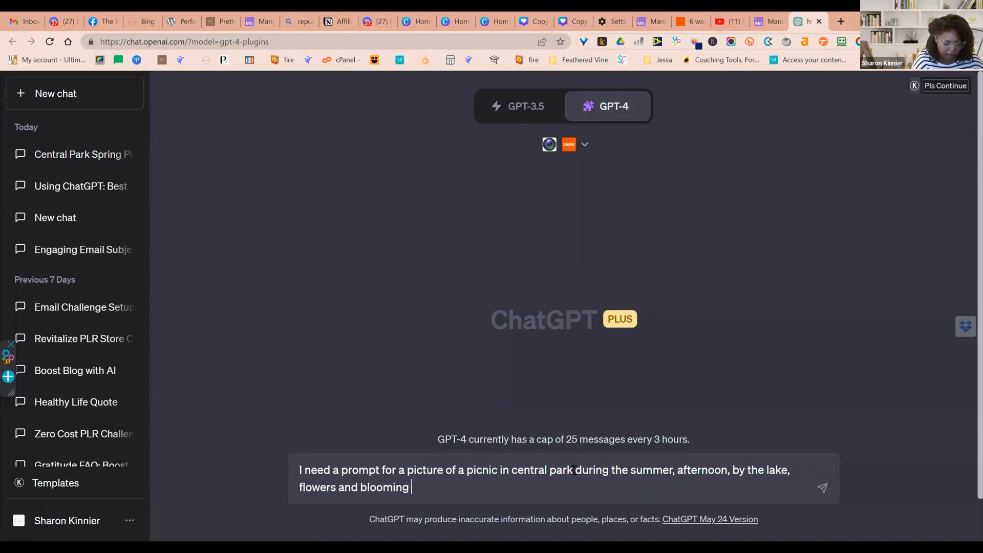
pyautogui.write('trees')
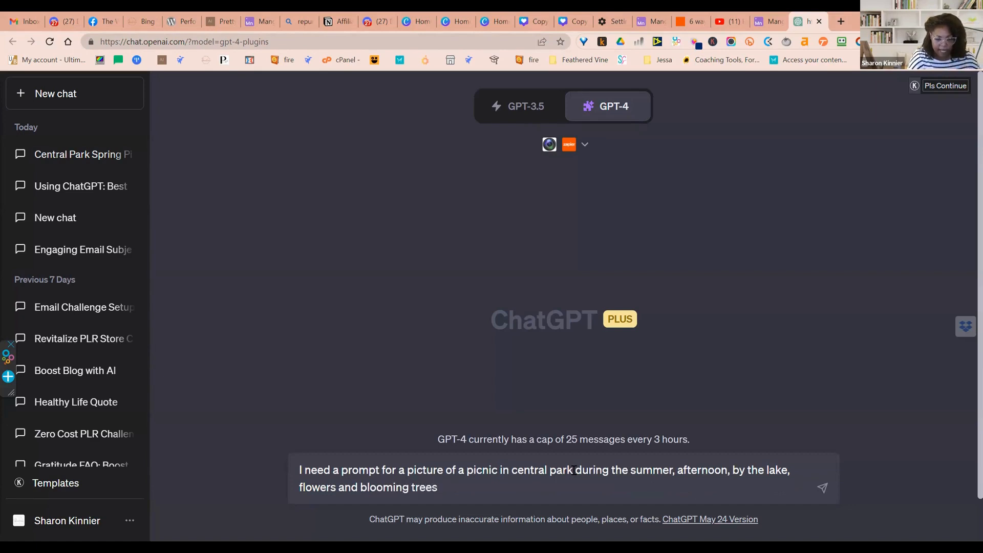
pyautogui.press('Return')
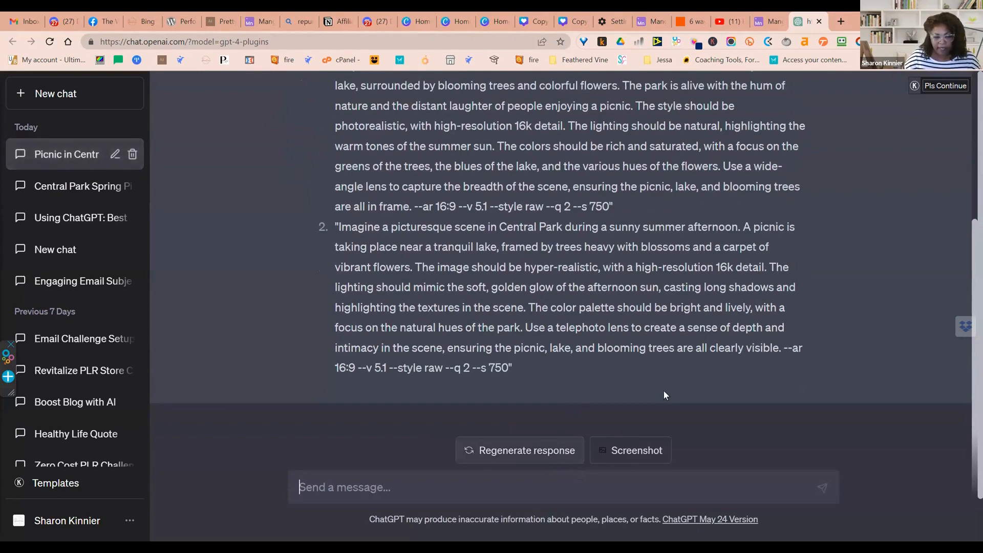
# Switch to Discord and start Midjourney's /imagine command in Test Server II's general channel, clearing the pasted link from its prompt
pyautogui.scroll(4, 668, 399)
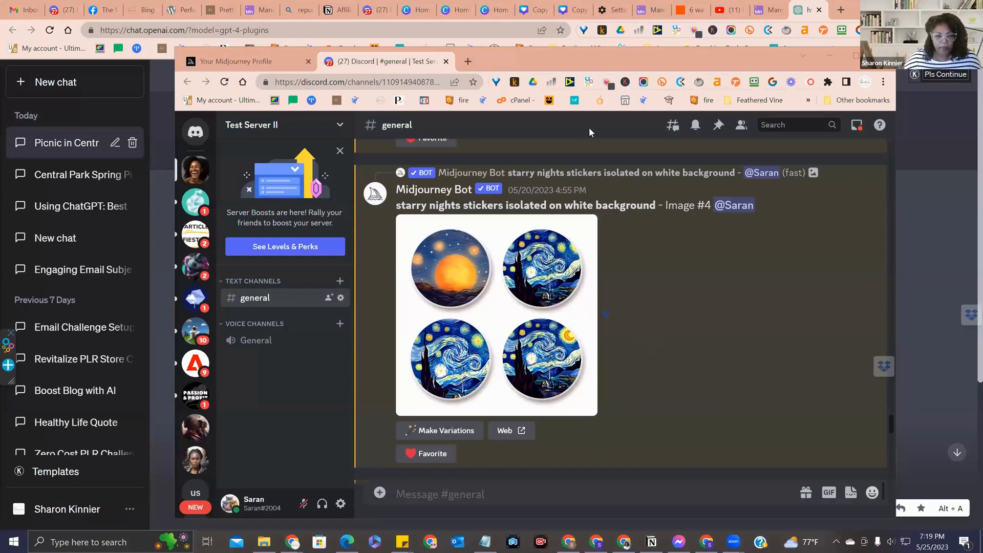
pyautogui.click(438, 495)
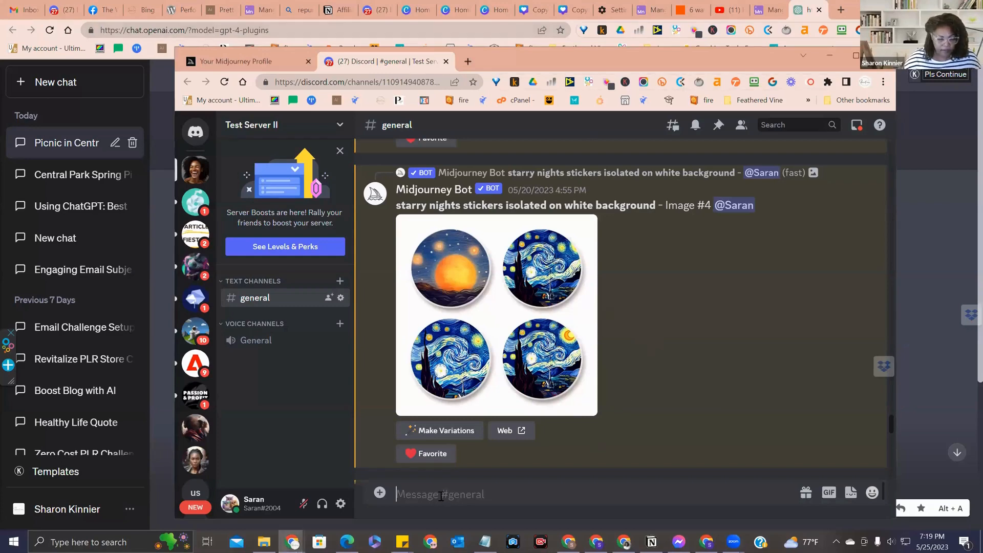
pyautogui.write('/')
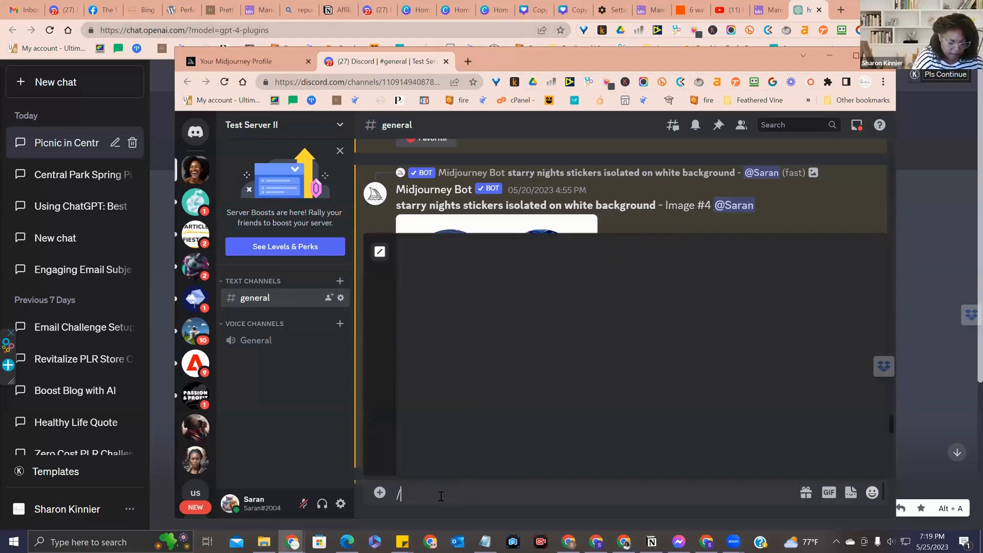
pyautogui.write('imagine')
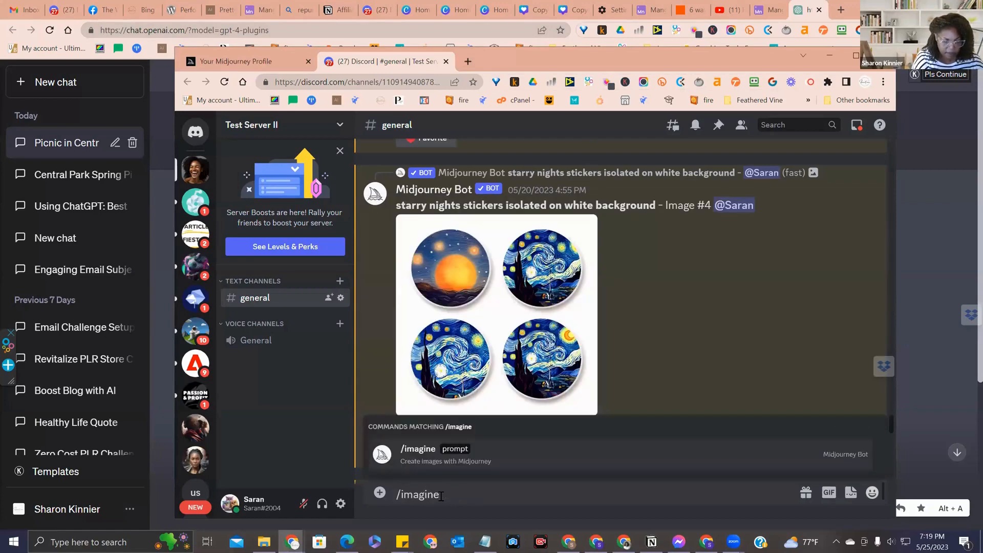
pyautogui.press('Tab')
pyautogui.write('https://thewomenofai.com/bulkMJ')
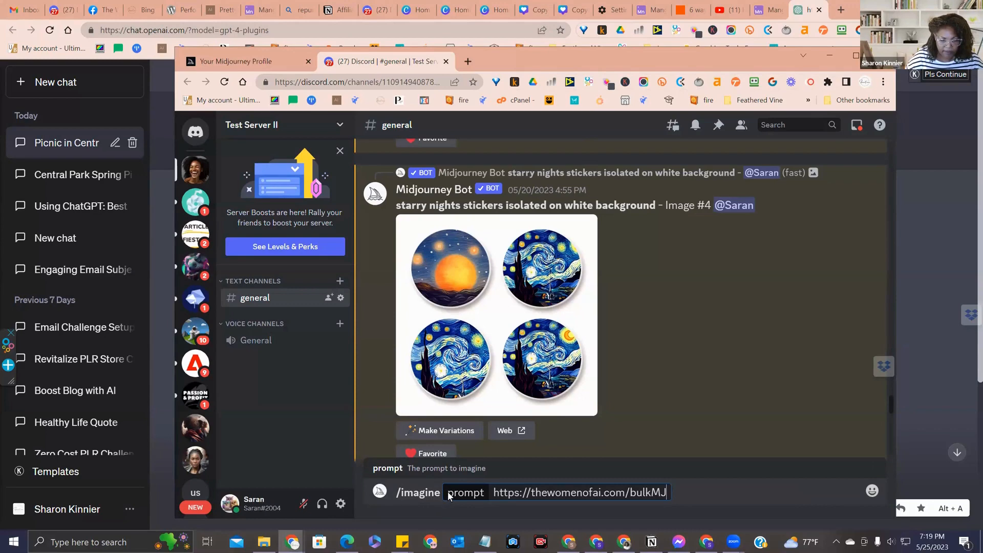
pyautogui.hotkey('ctrl', 'a')
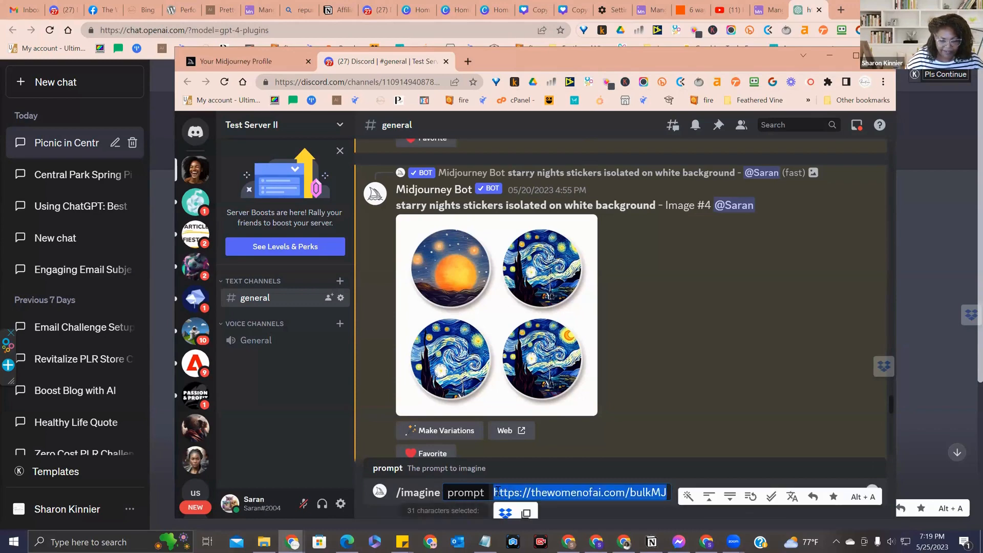
pyautogui.press('BackSpace')
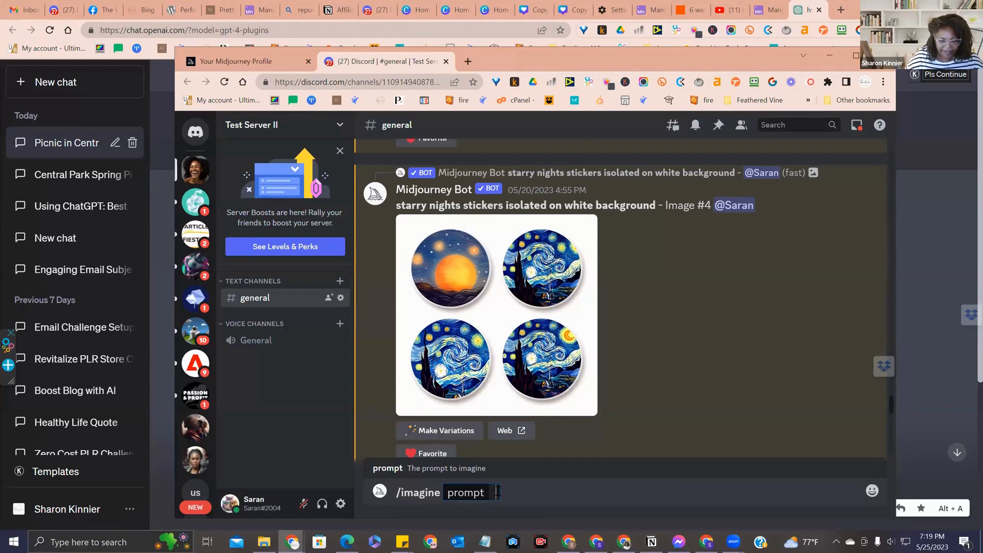
# Copy the first generated prompt from ChatGPT with its quotation marks and try to submit it through the /imagine command in Discord
pyautogui.click(946, 225)
pyautogui.click(343, 261)
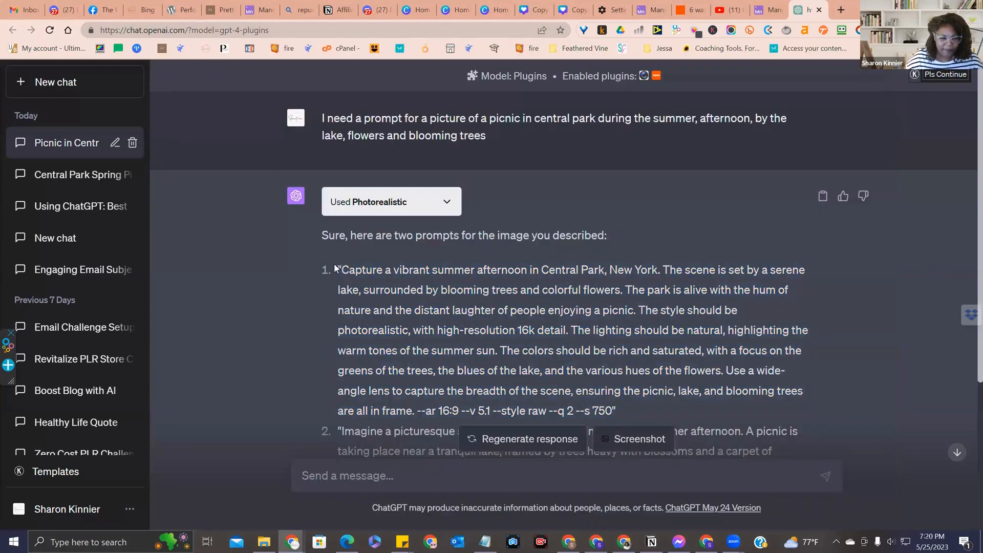
pyautogui.moveTo(339, 267); pyautogui.dragTo(614, 412)
pyautogui.hotkey('ctrl', 'c')
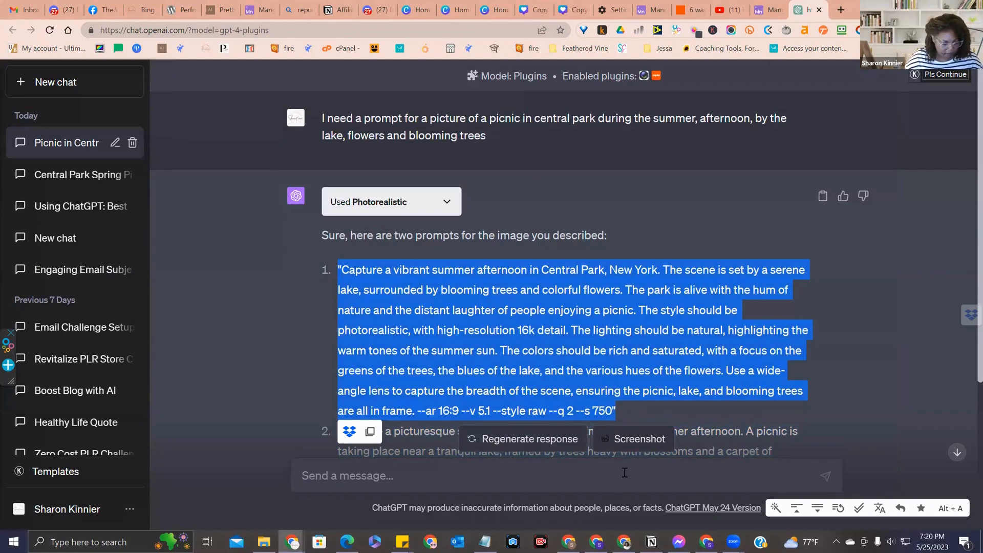
pyautogui.hotkey('alt', 'Tab')
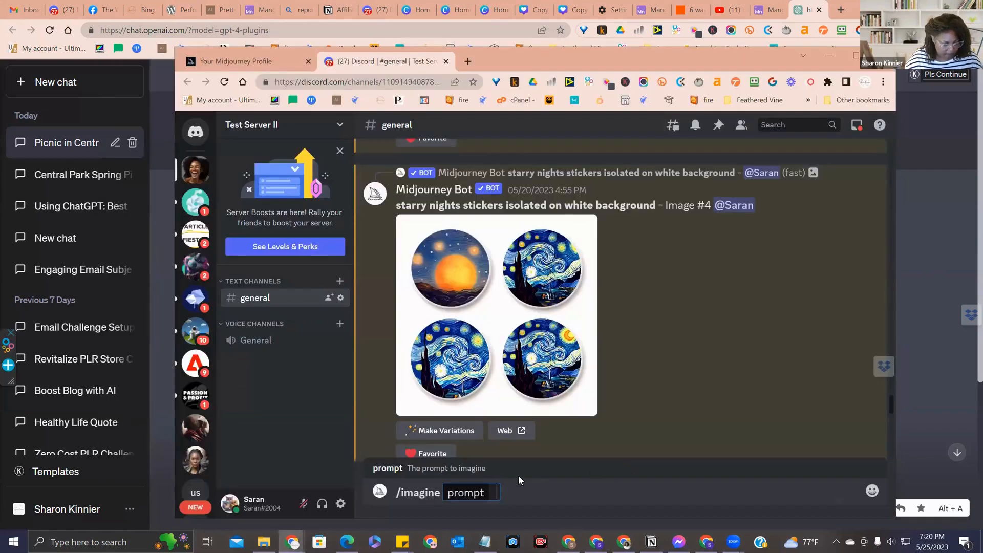
pyautogui.hotkey('ctrl', 'v')
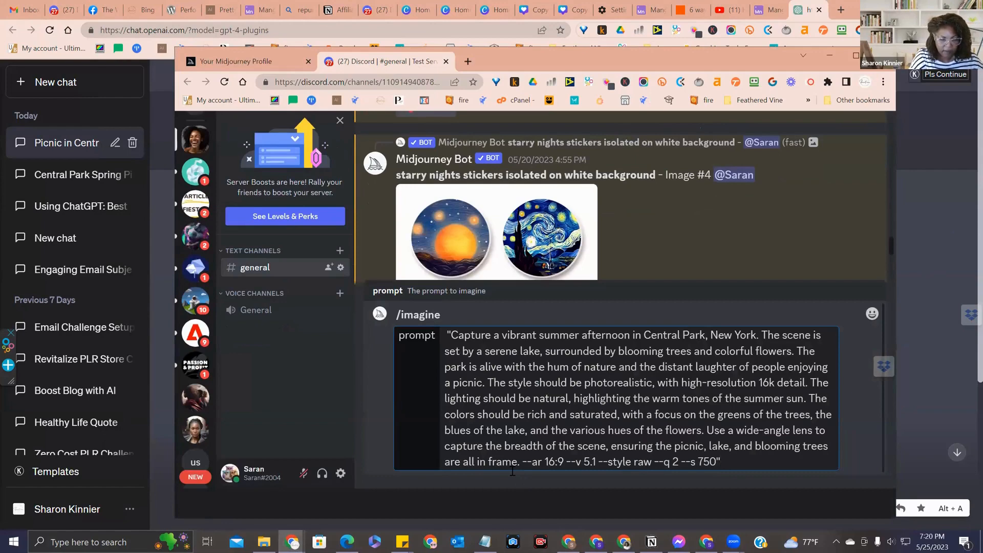
pyautogui.press('Return')
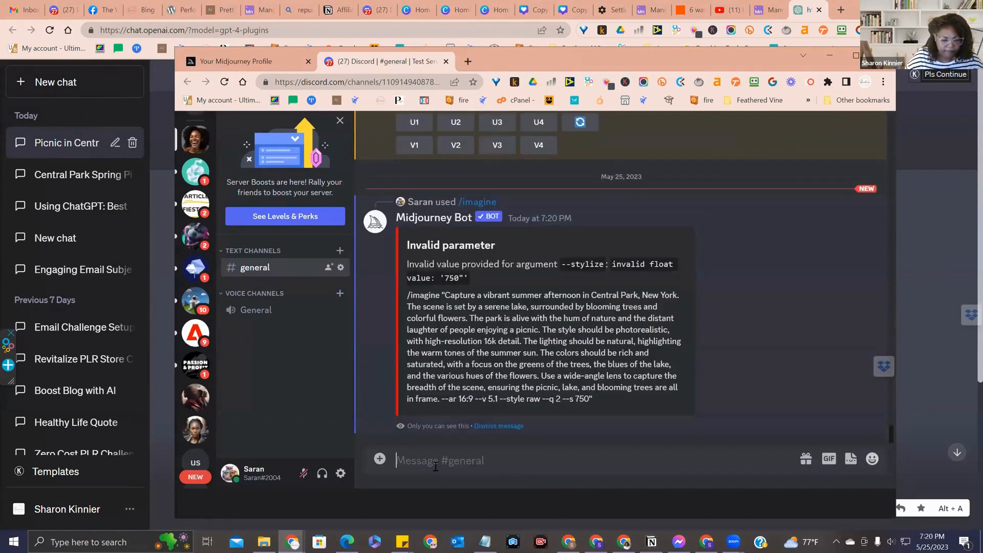
# Resubmit the "Capture a vibrant summer afternoon" prompt with /imagine, removing its opening and closing quotation marks
pyautogui.write('/')
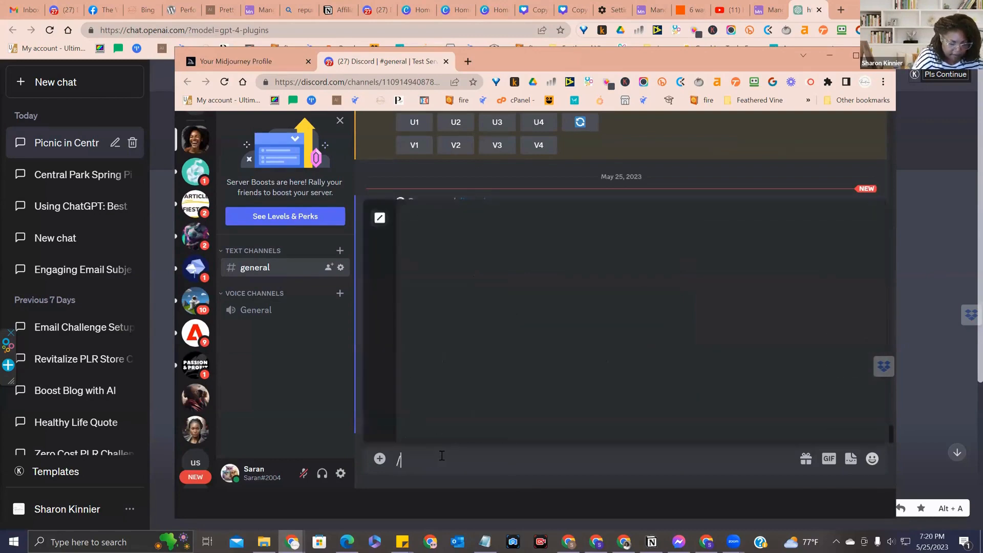
pyautogui.write('imagine')
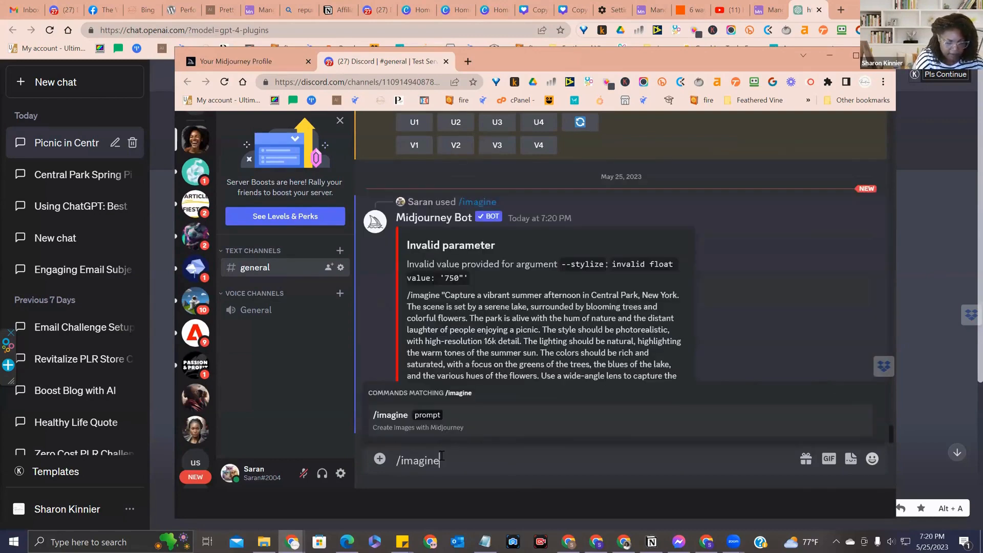
pyautogui.press('Tab')
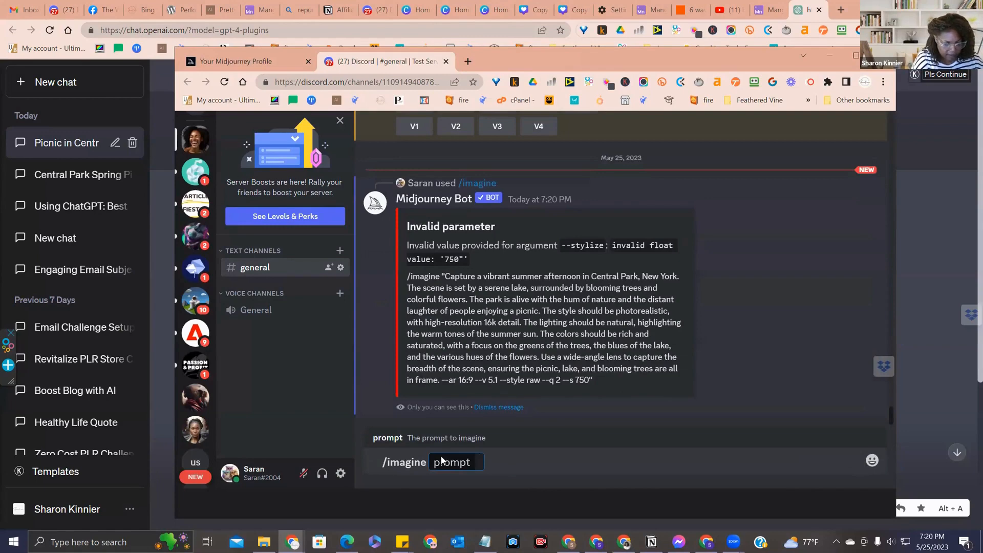
pyautogui.hotkey('ctrl', 'v')
pyautogui.press('BackSpace')
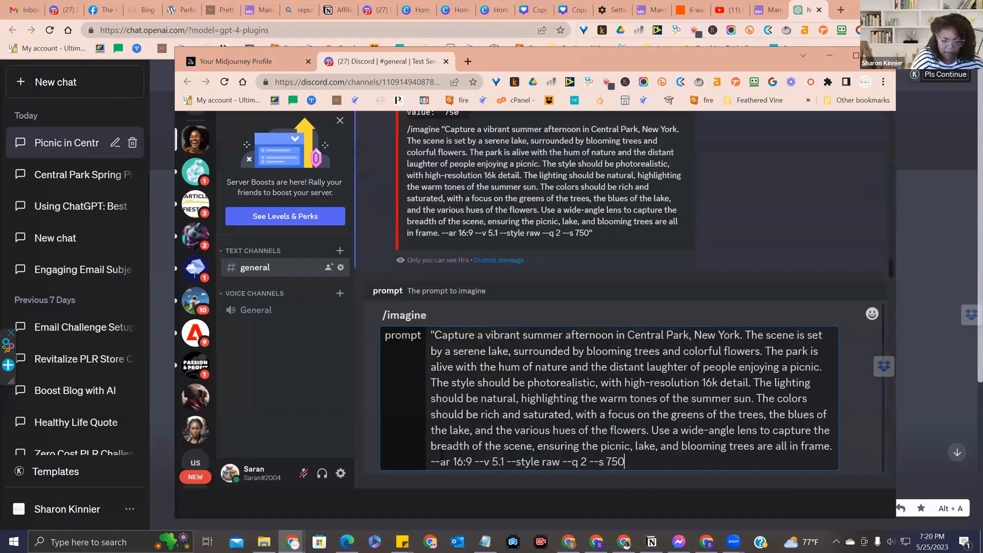
pyautogui.click(434, 336)
pyautogui.press('BackSpace')
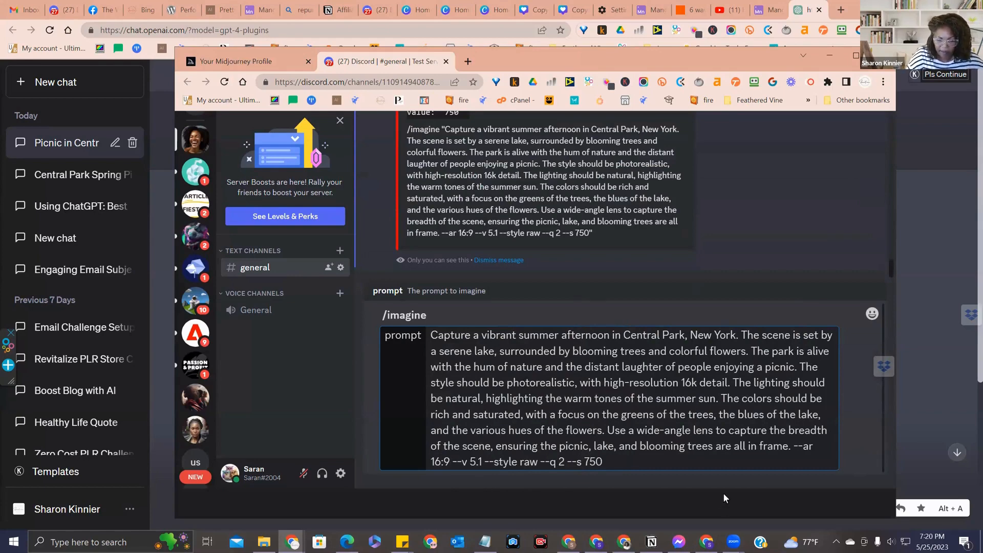
pyautogui.press('Return')
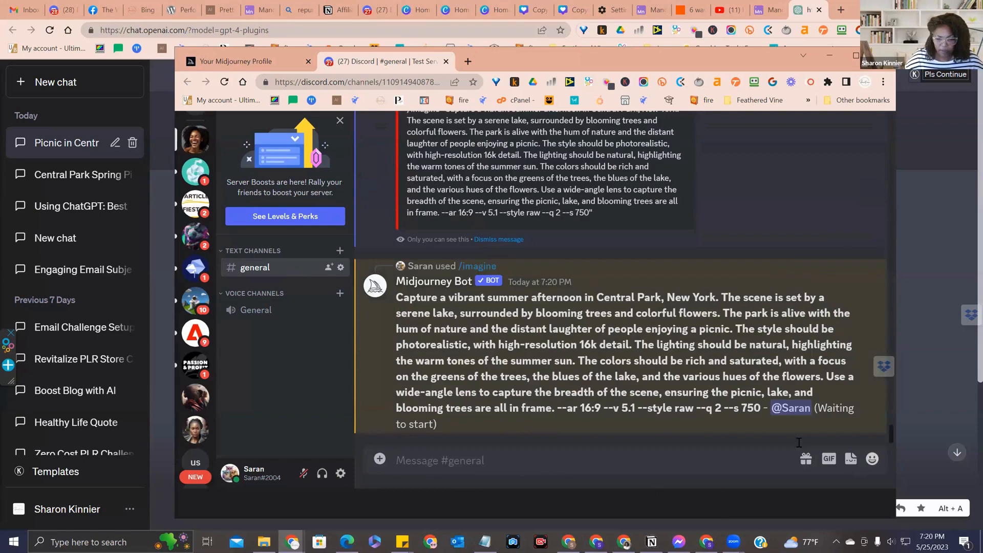
# Switch to ChatGPT and copy the second prompt, "Imagine a picturesque scene in Central Park", up to --s 750, without its quotation marks
pyautogui.click(942, 278)
pyautogui.click(448, 313)
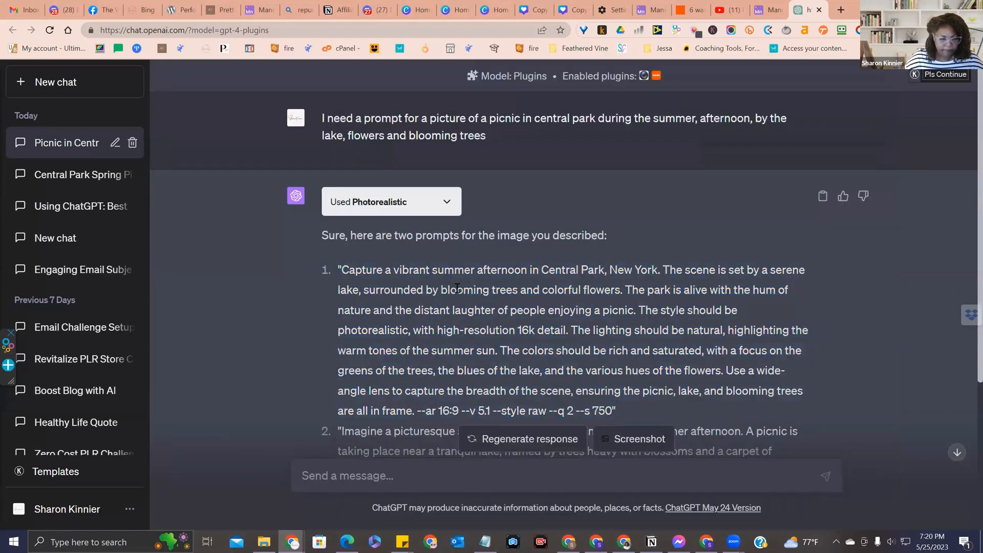
pyautogui.scroll(-4, 340, 215)
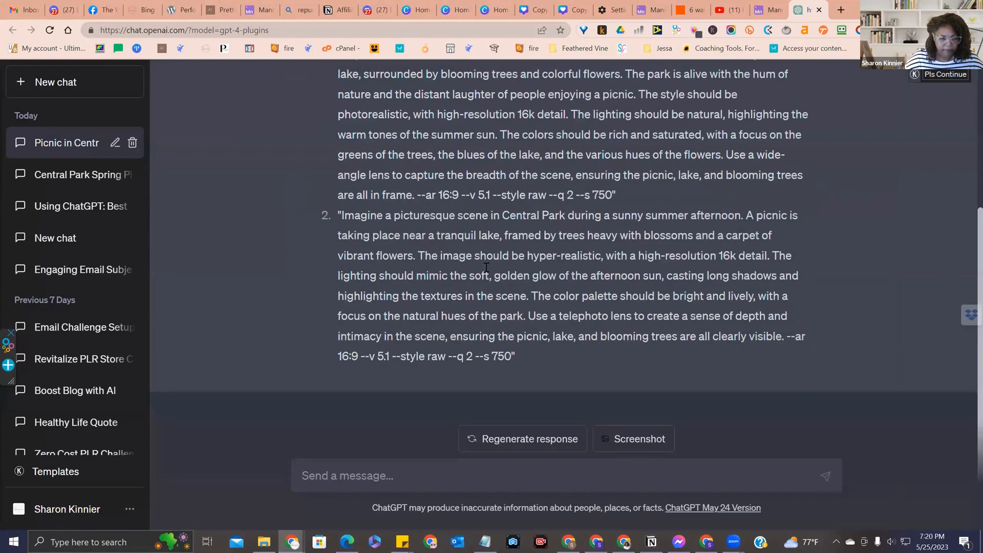
pyautogui.moveTo(340, 215); pyautogui.dragTo(513, 362)
pyautogui.hotkey('ctrl', 'c')
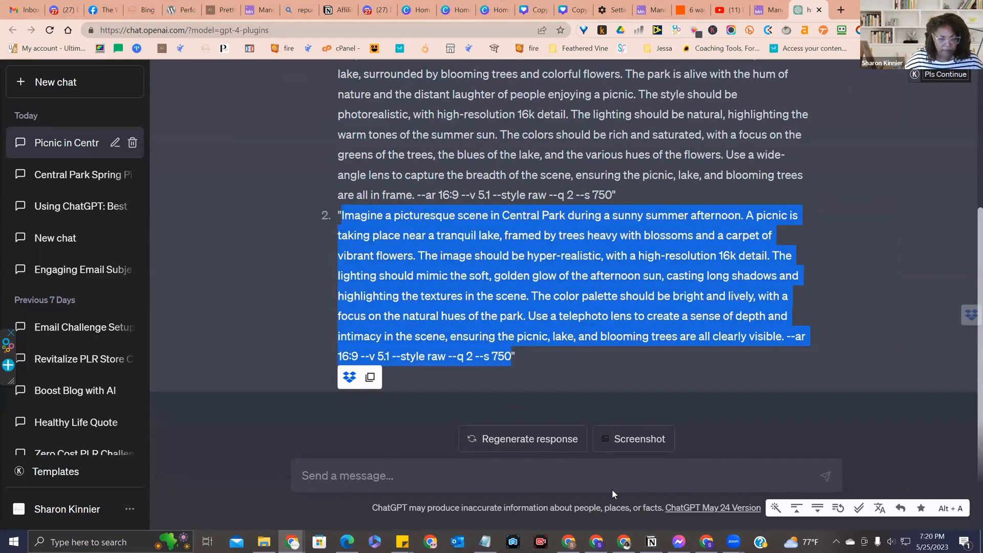
# Switch to Discord, submit the copied second prompt with /imagine in the general channel, and view the generated picnic images
pyautogui.hotkey('alt', 'Tab')
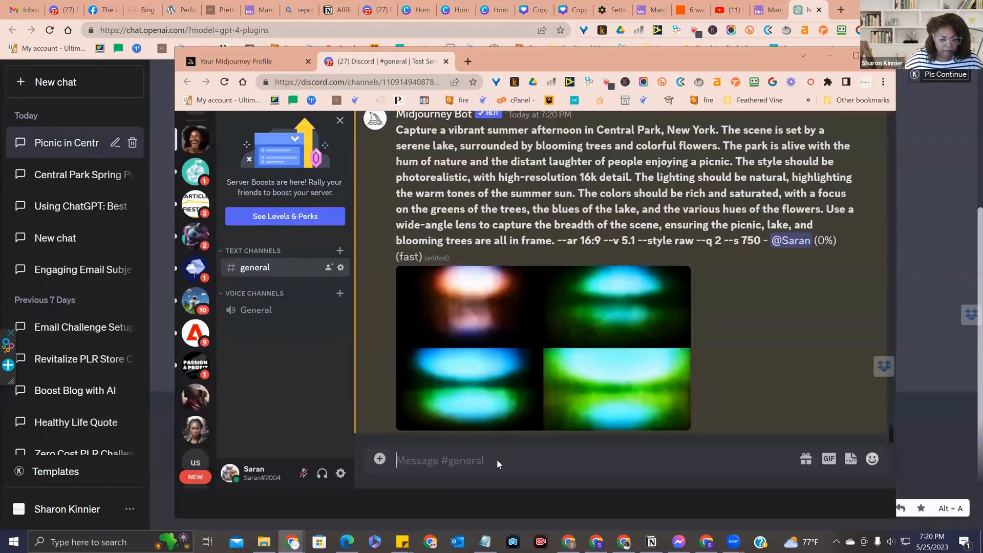
pyautogui.write('/imagine')
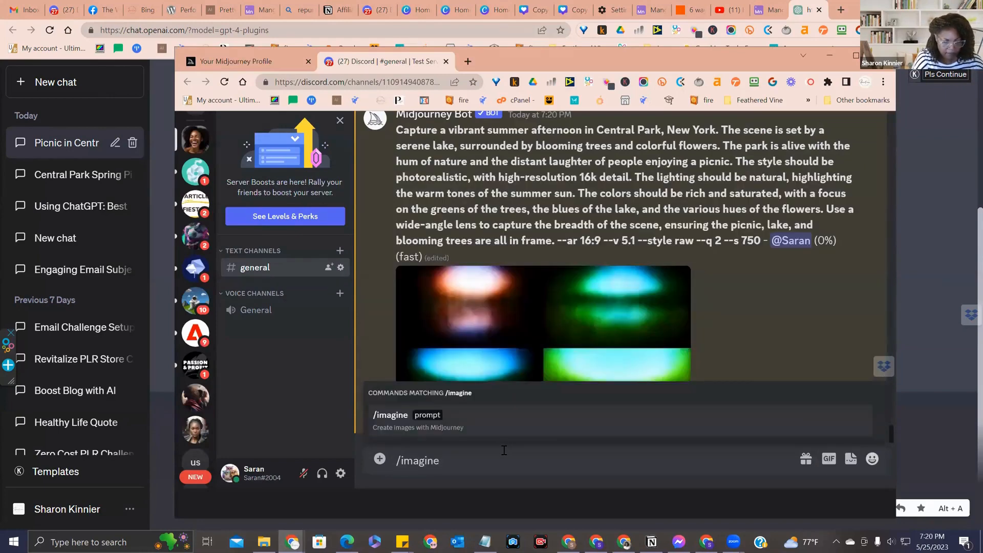
pyautogui.press('Tab')
pyautogui.hotkey('ctrl', 'v')
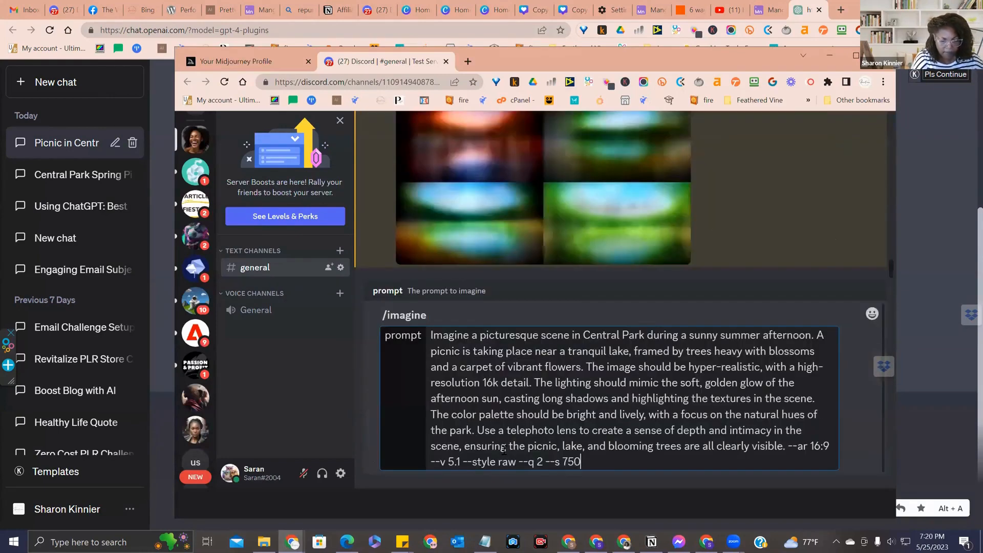
pyautogui.press('Return')
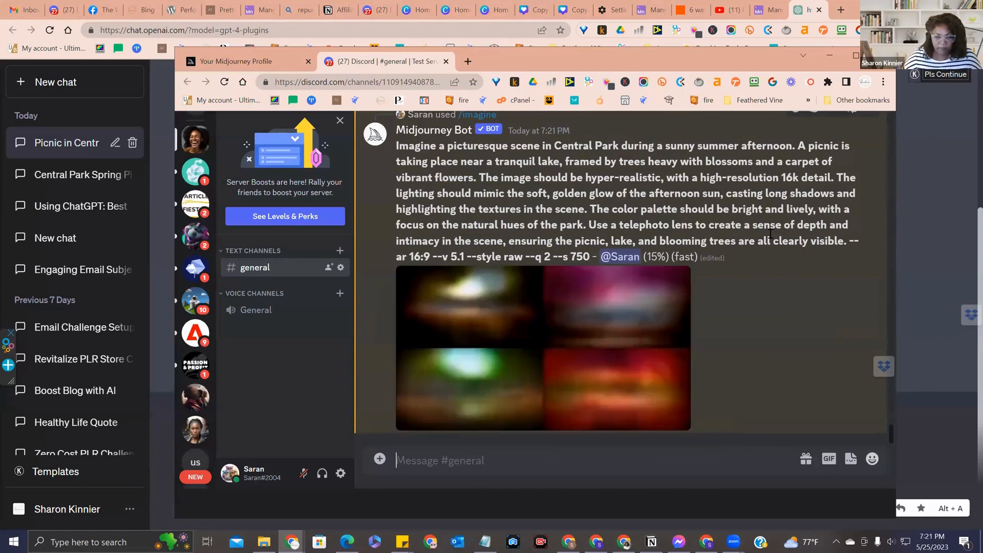
pyautogui.scroll(5, 770, 273)
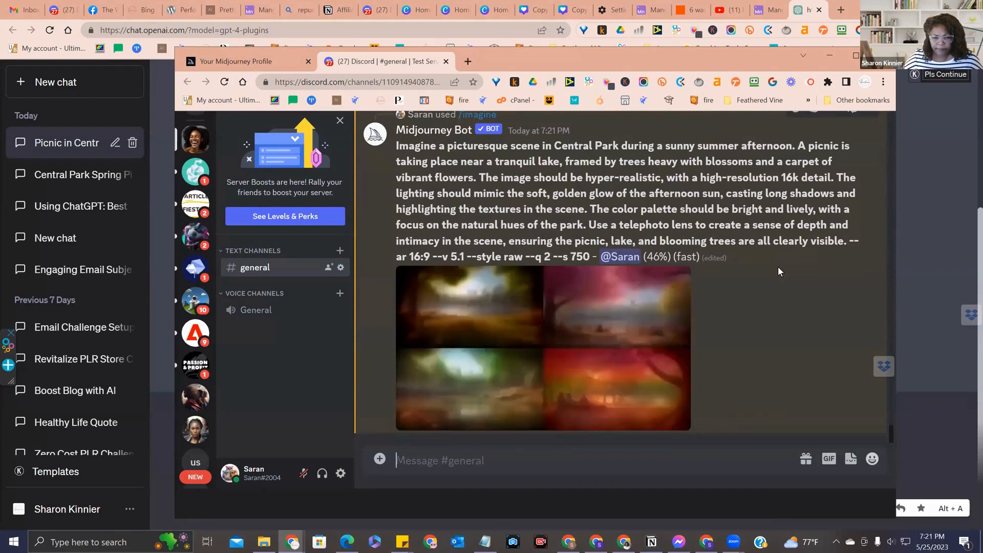
pyautogui.scroll(4, 779, 266)
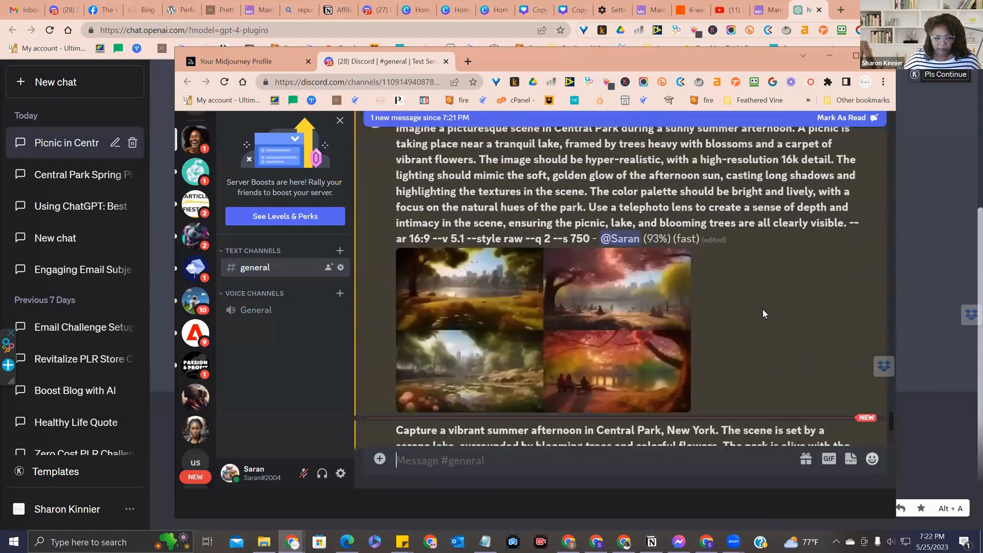
# View the image grid for the "Imagine a picturesque scene in Central Park" prompt enlarged, and close the preview
pyautogui.scroll(-6, 764, 309)
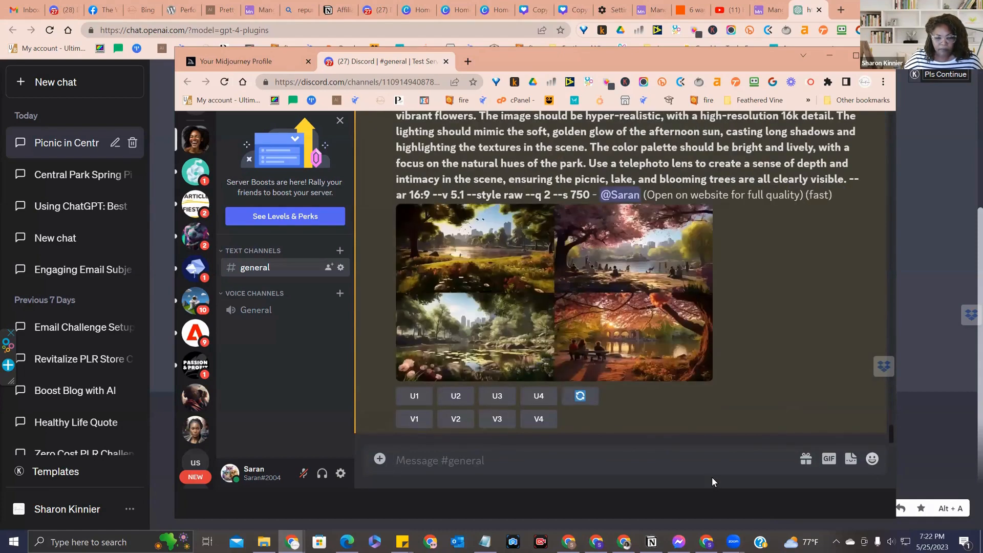
pyautogui.click(537, 247)
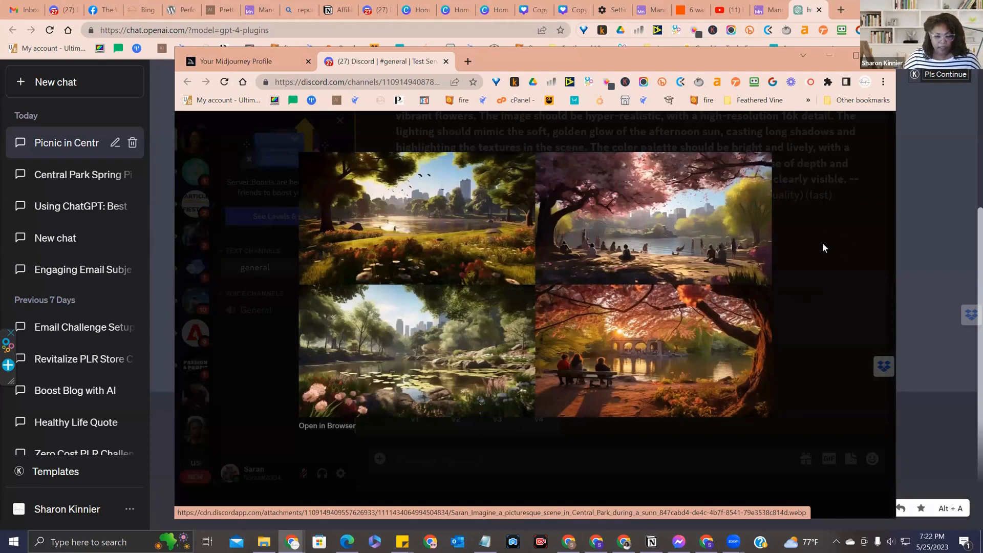
pyautogui.click(794, 244)
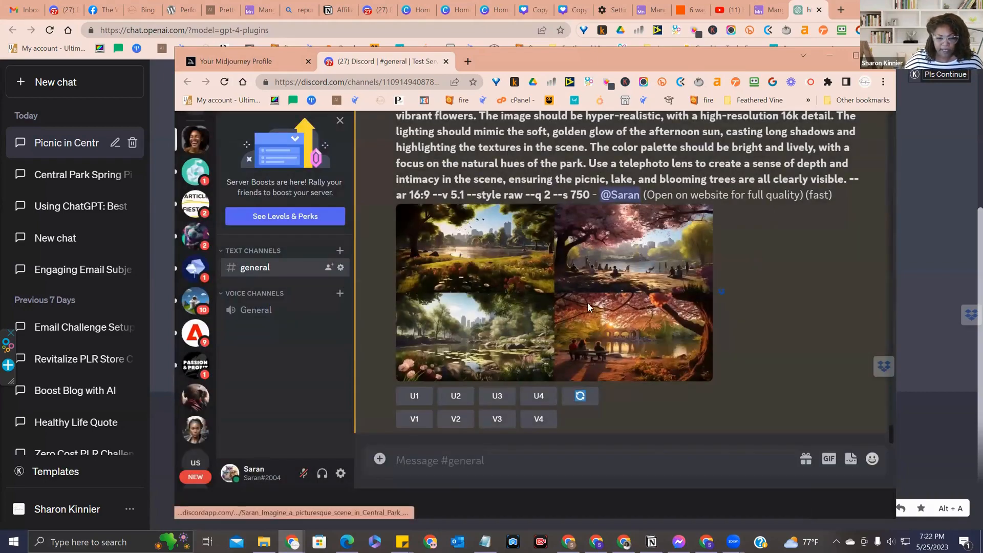
# View the earlier image grid for the "Capture a vibrant summer afternoon" prompt enlarged, close it, and review its prompt text
pyautogui.scroll(7, 614, 275)
pyautogui.click(620, 256)
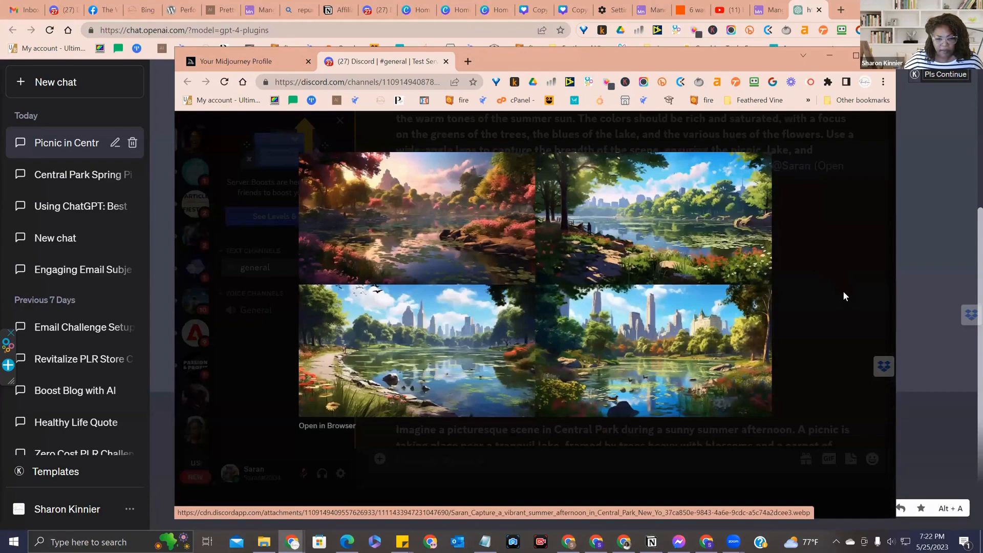
pyautogui.click(803, 235)
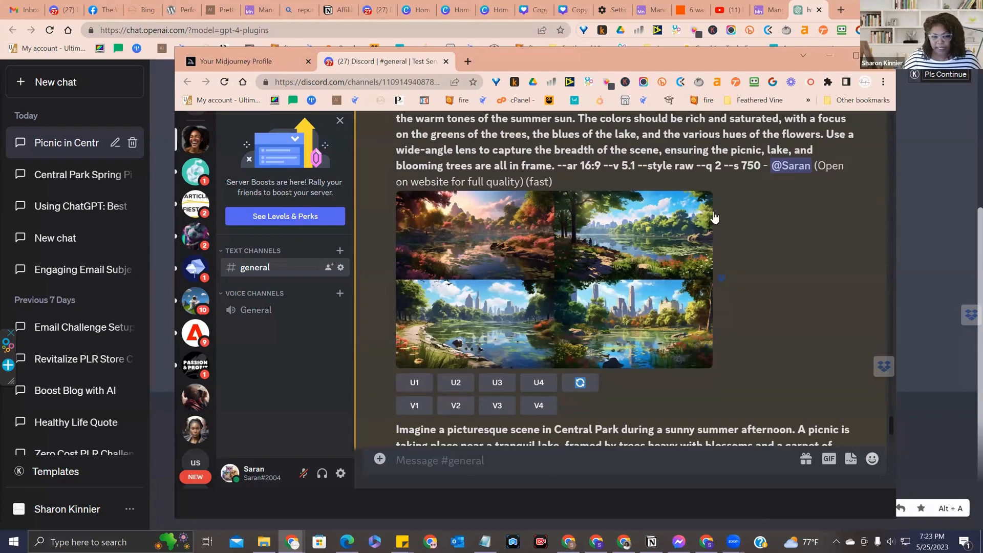
pyautogui.scroll(5, 713, 281)
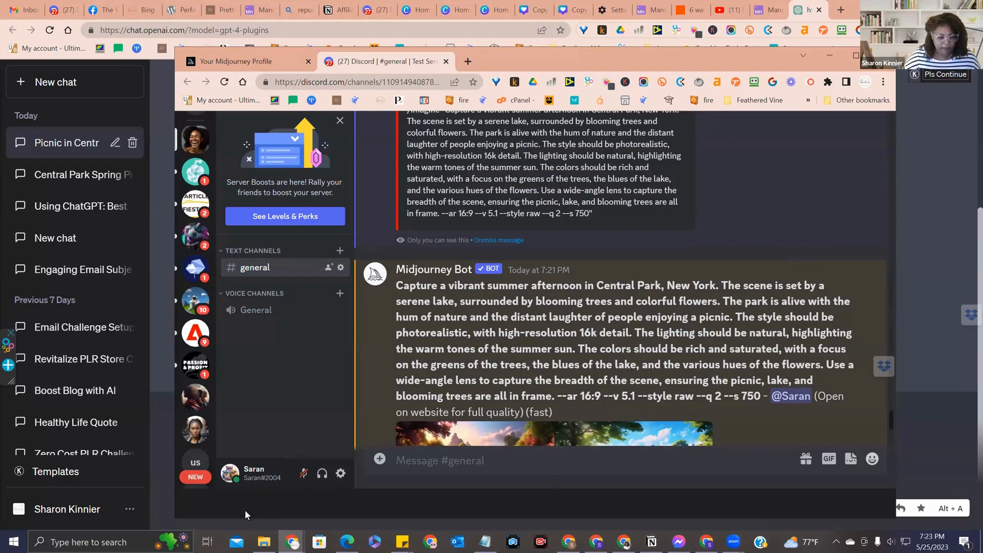
# Switch to ChatGPT and open the Beta features section of the account settings
pyautogui.click(128, 512)
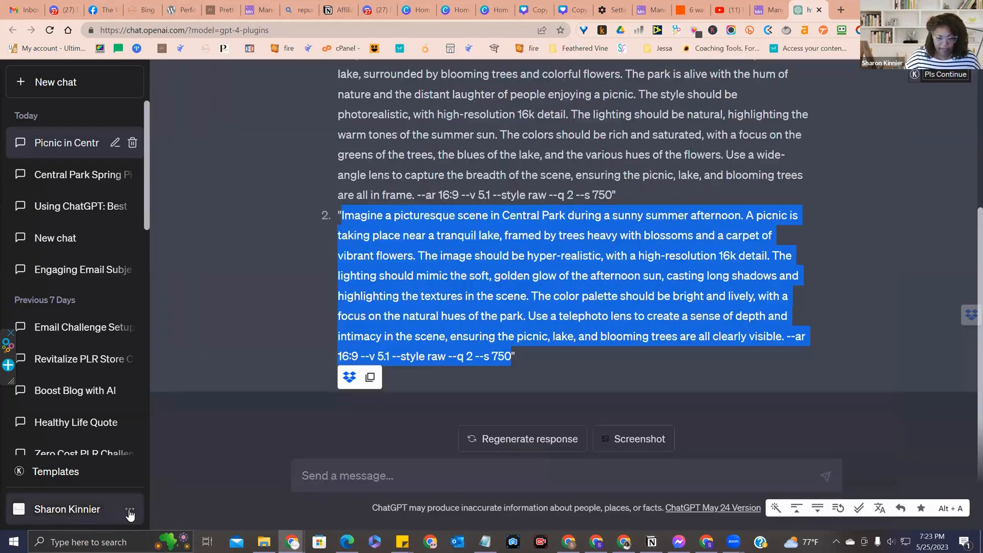
pyautogui.click(130, 511)
pyautogui.click(131, 511)
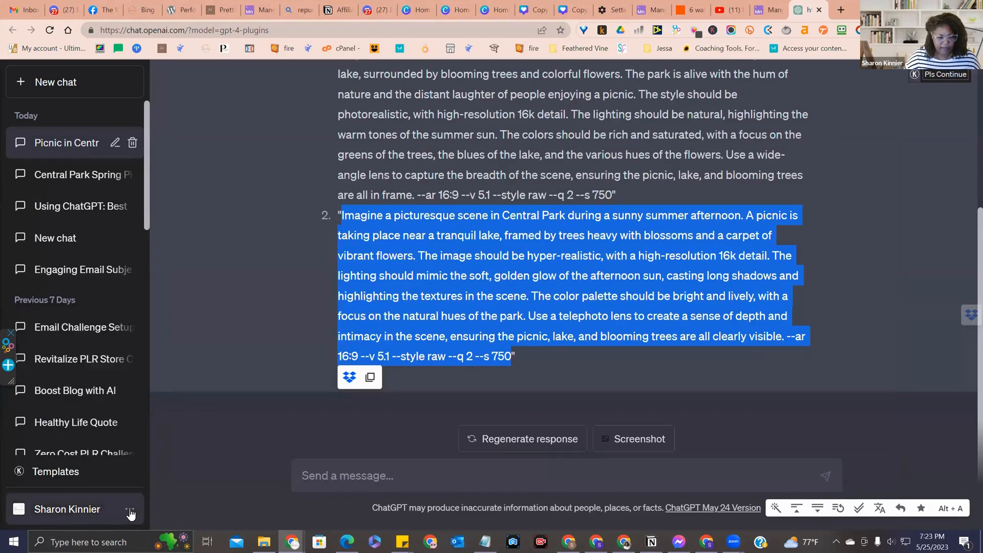
pyautogui.click(130, 511)
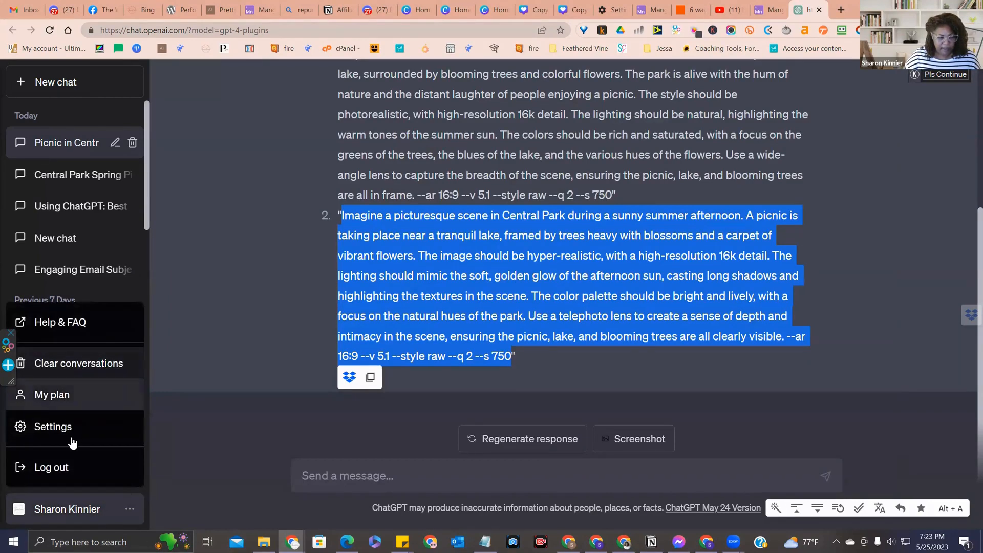
pyautogui.click(72, 434)
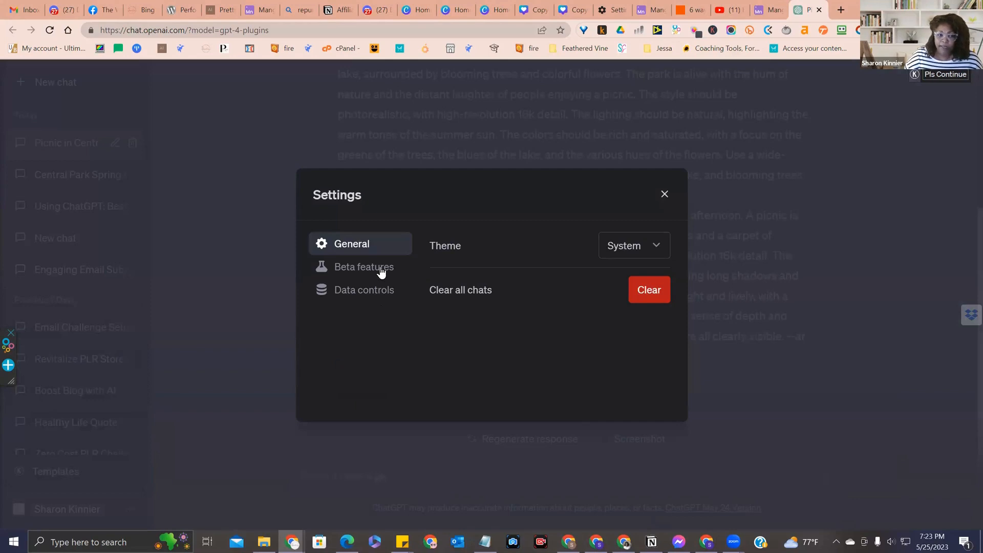
pyautogui.click(381, 272)
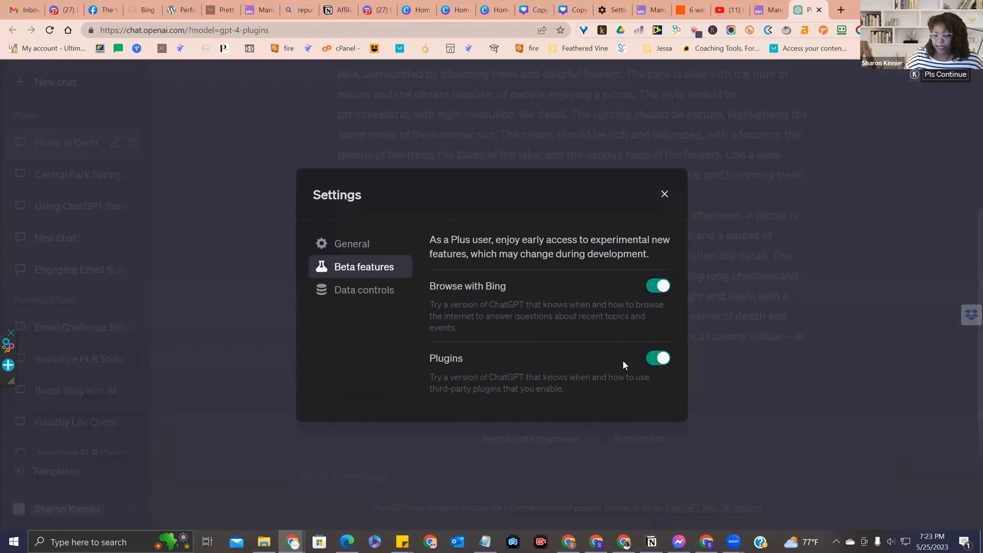
# Turn the Plugins beta feature off and back on, and close the settings
pyautogui.click(654, 364)
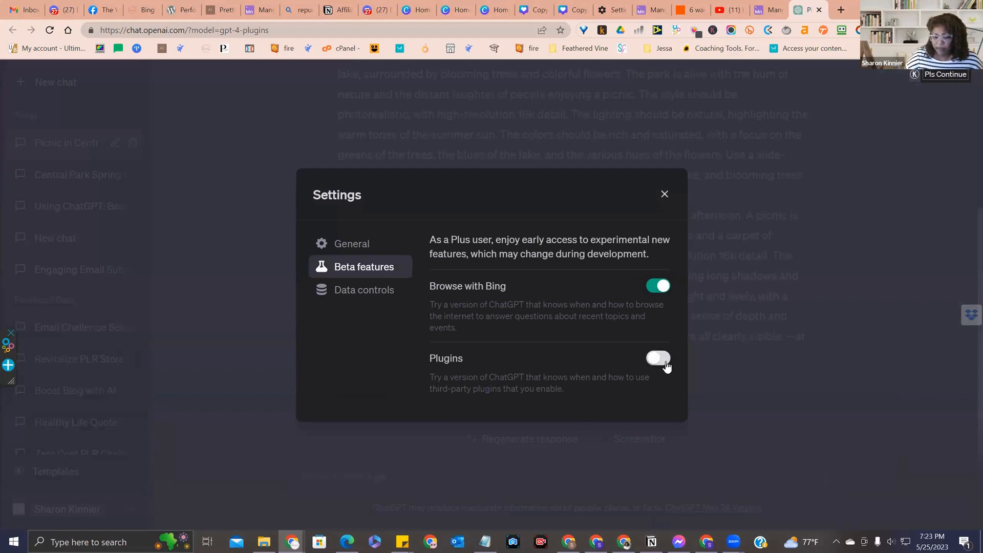
pyautogui.click(667, 367)
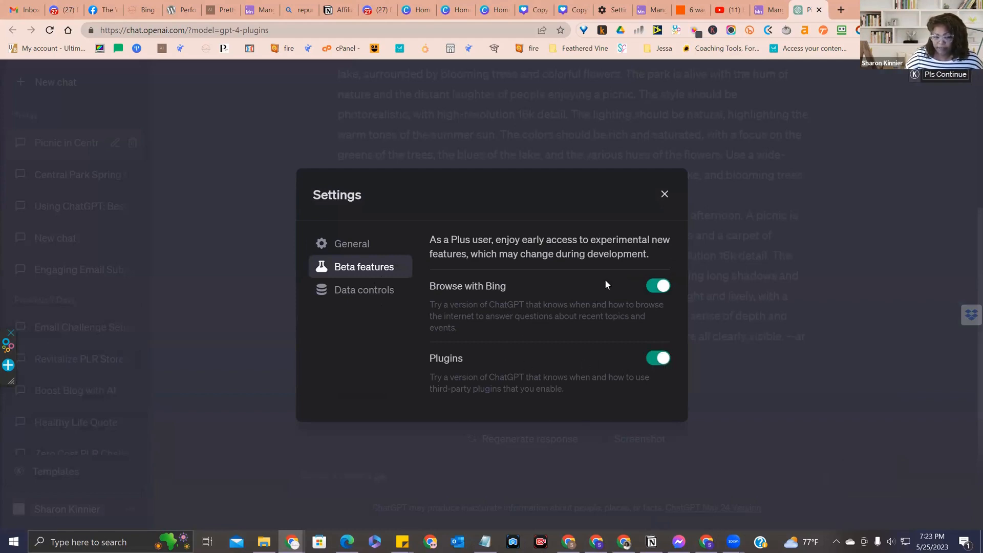
pyautogui.click(664, 194)
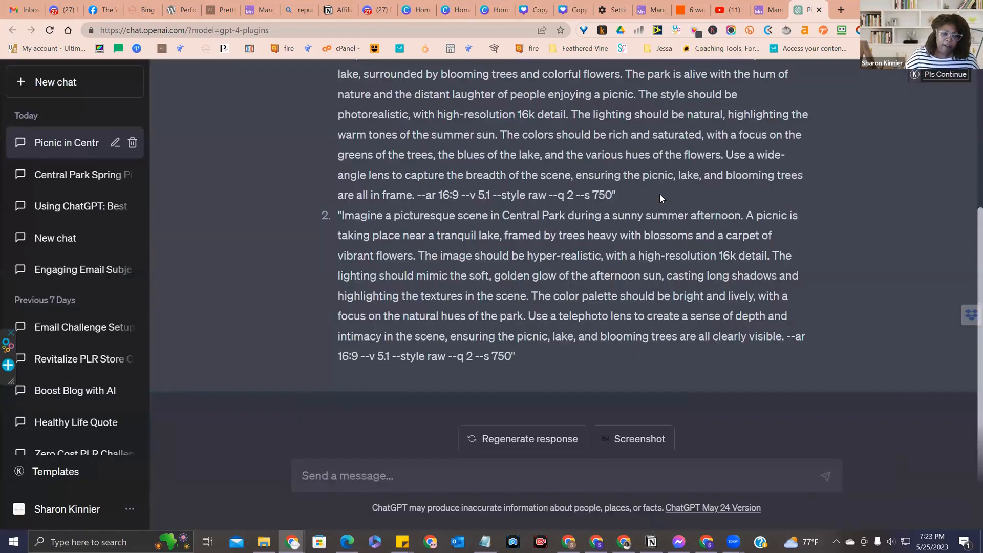